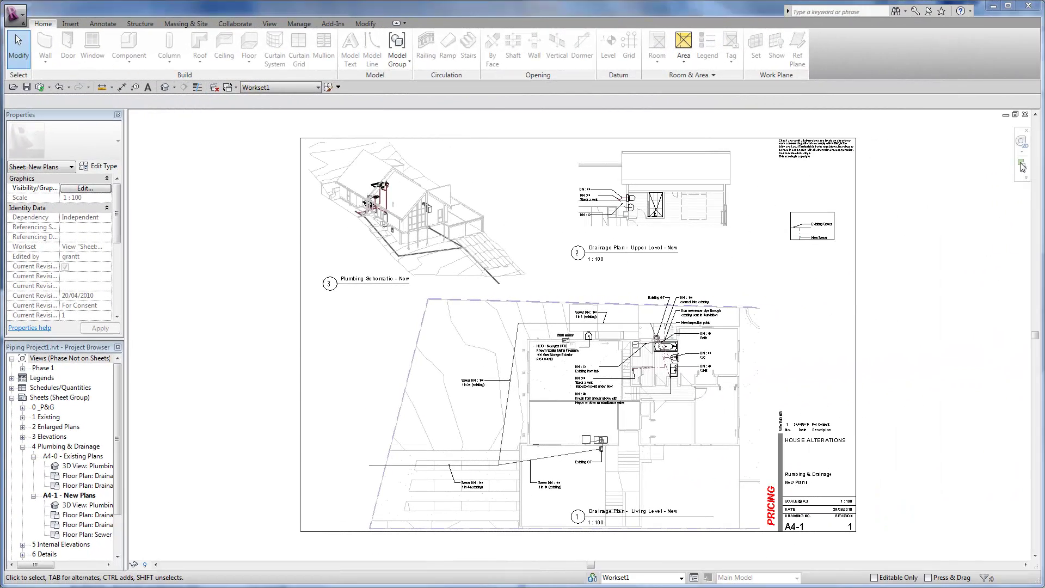
Zoom into the living-level drainage plan on sheet A4-1 and the 3D plumbing schematic
click(1021, 165)
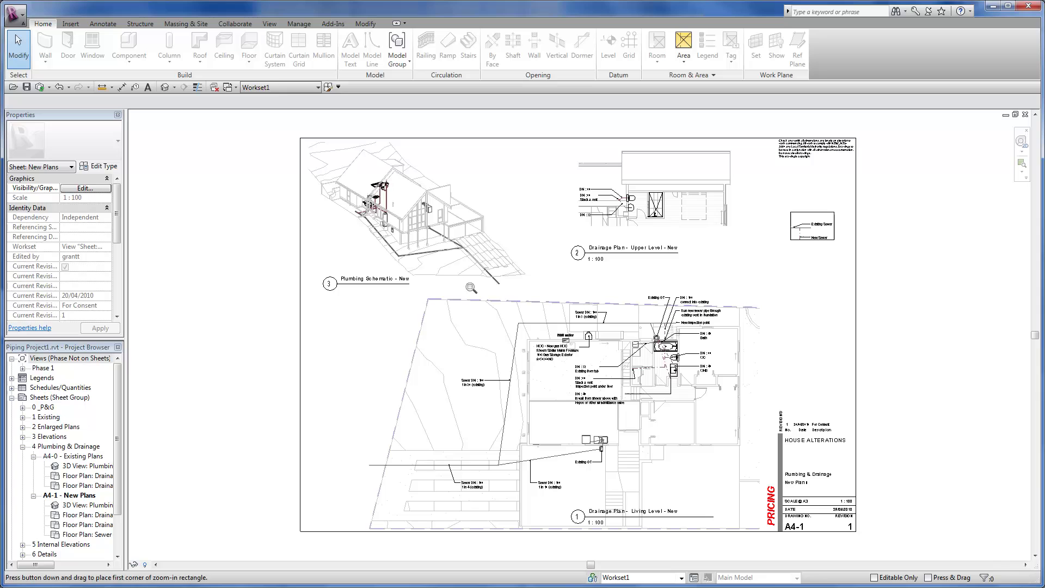
drag(465, 282, 751, 455)
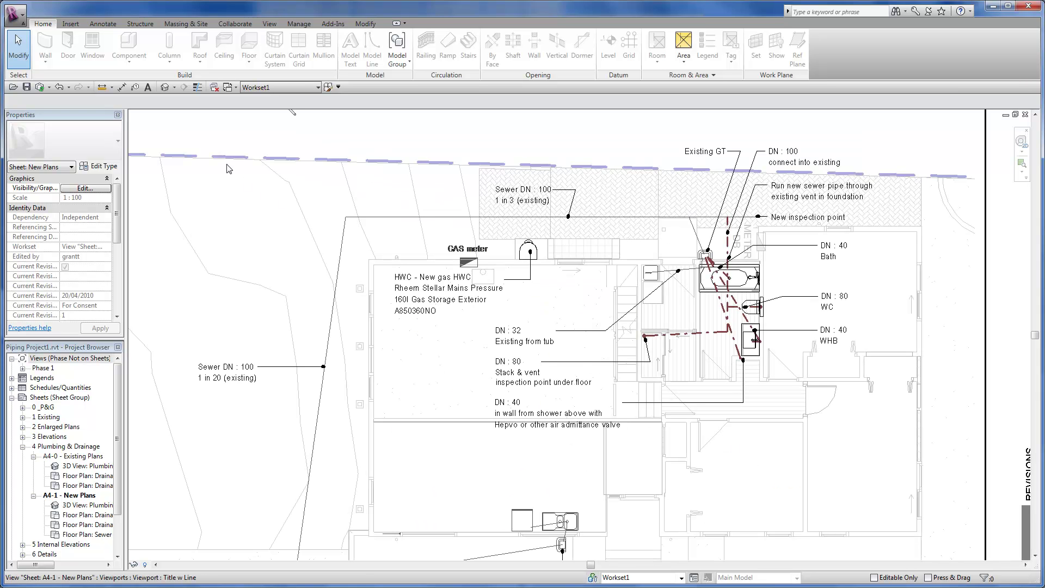
middle_drag(186, 130, 665, 506)
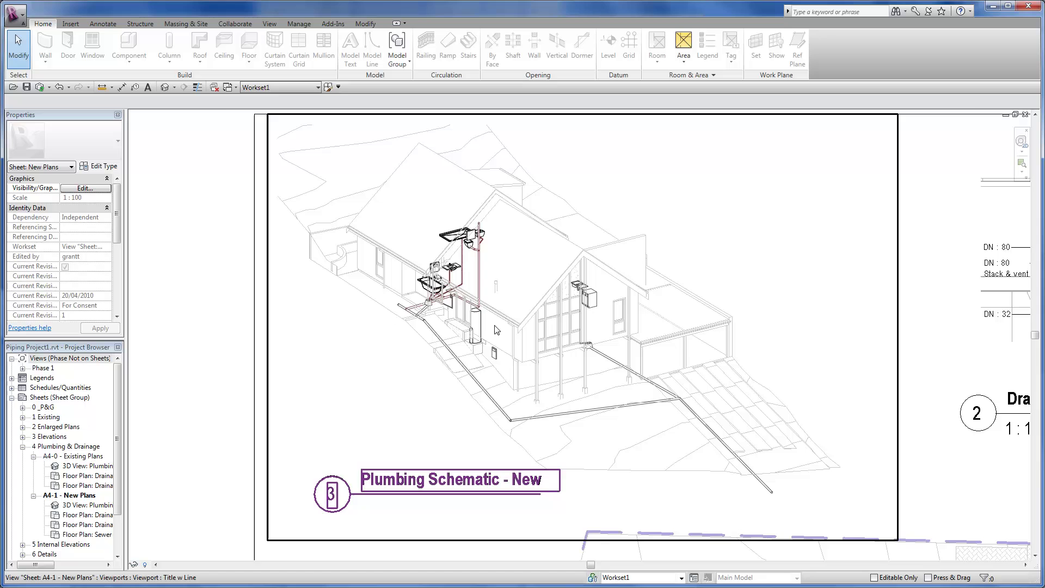
scroll(447, 277, up, 4)
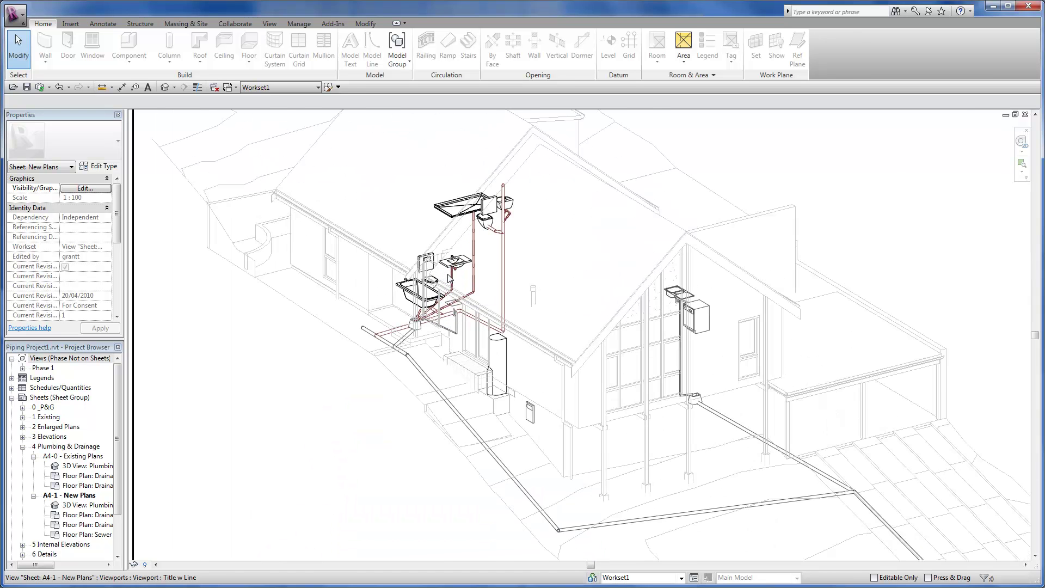
scroll(447, 278, up, 2)
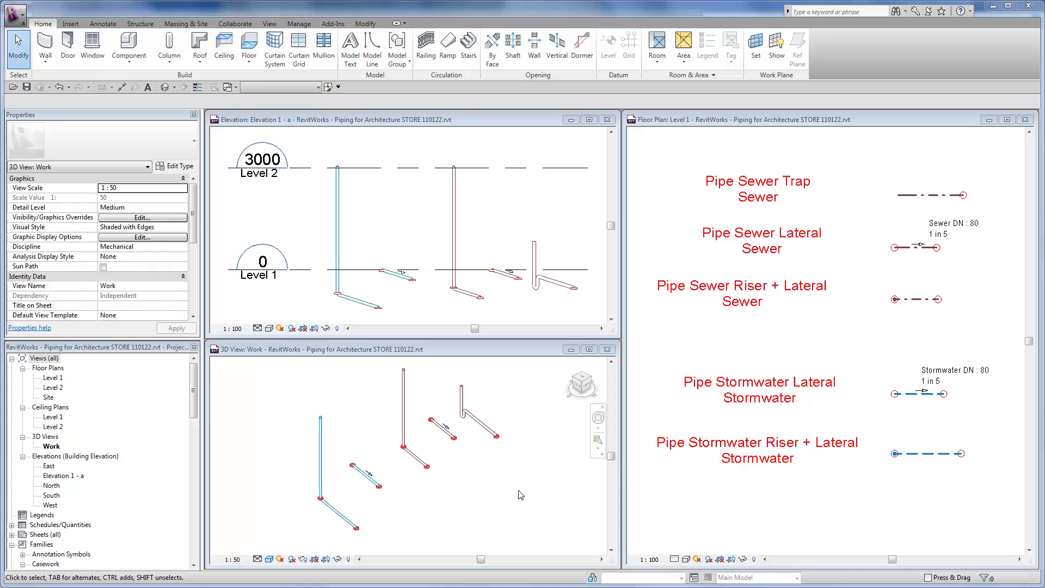
click(516, 501)
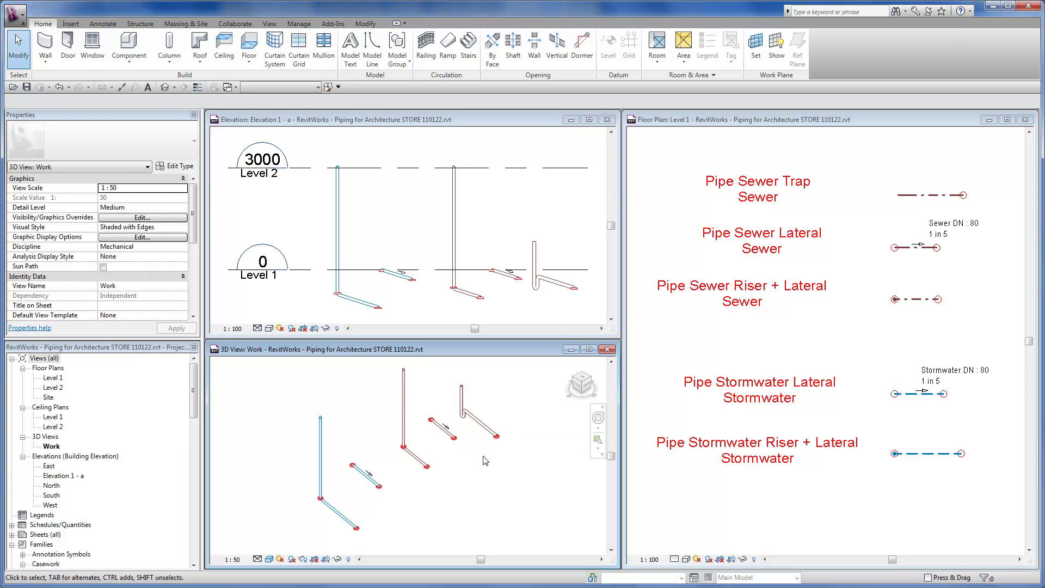
click(258, 559)
click(271, 523)
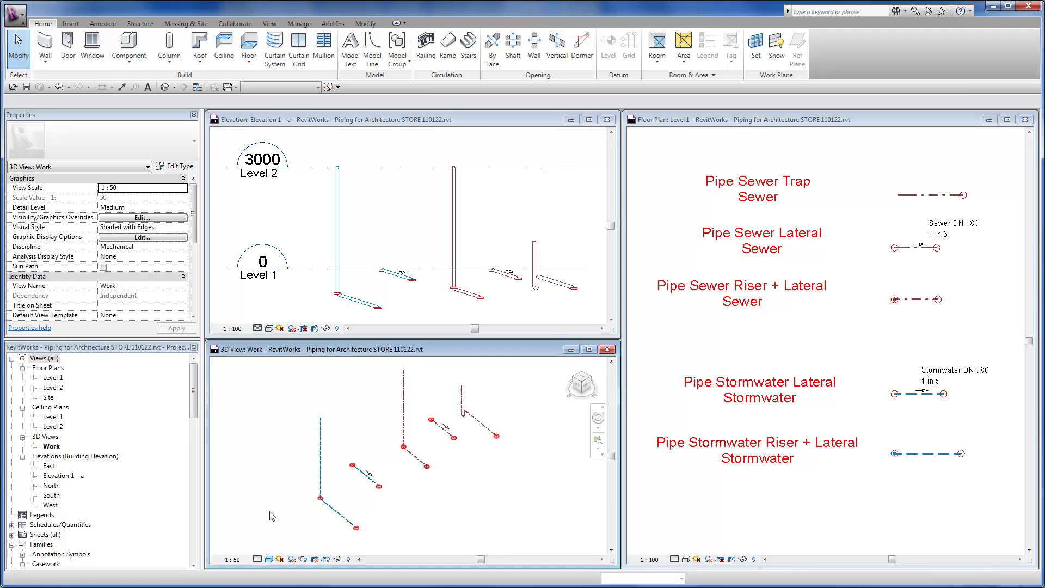
click(258, 329)
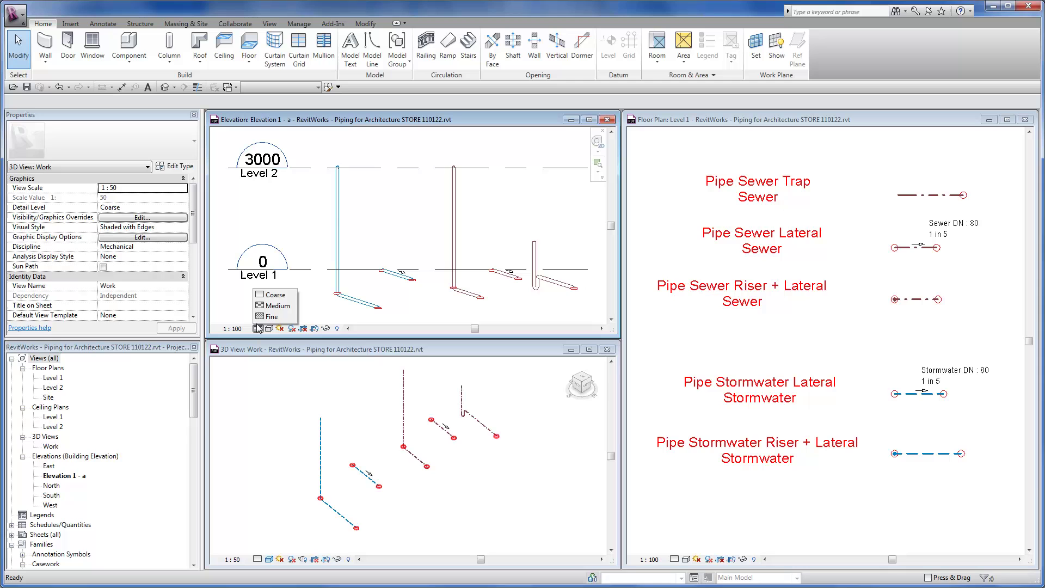
click(272, 294)
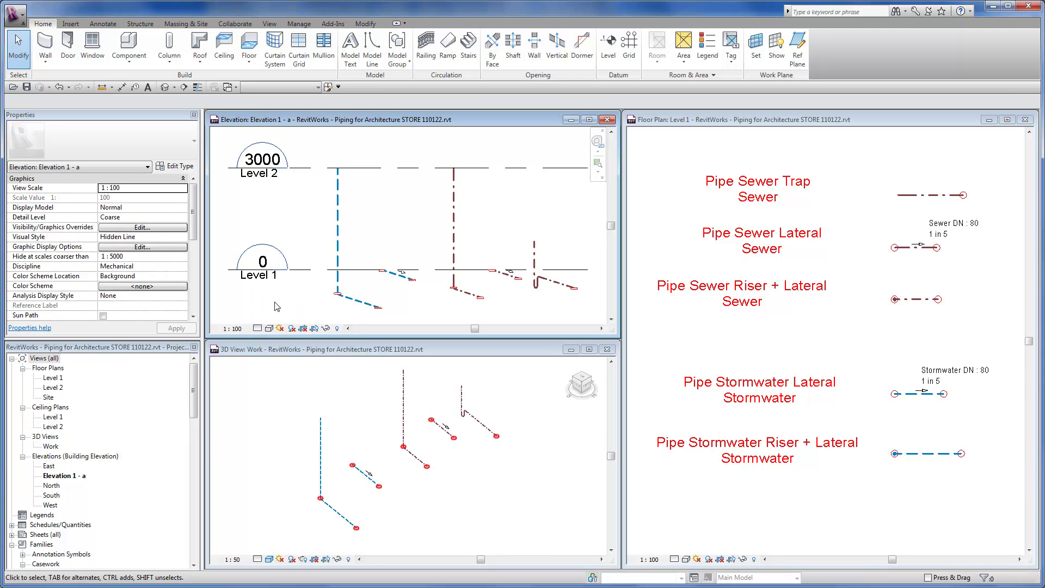
click(257, 329)
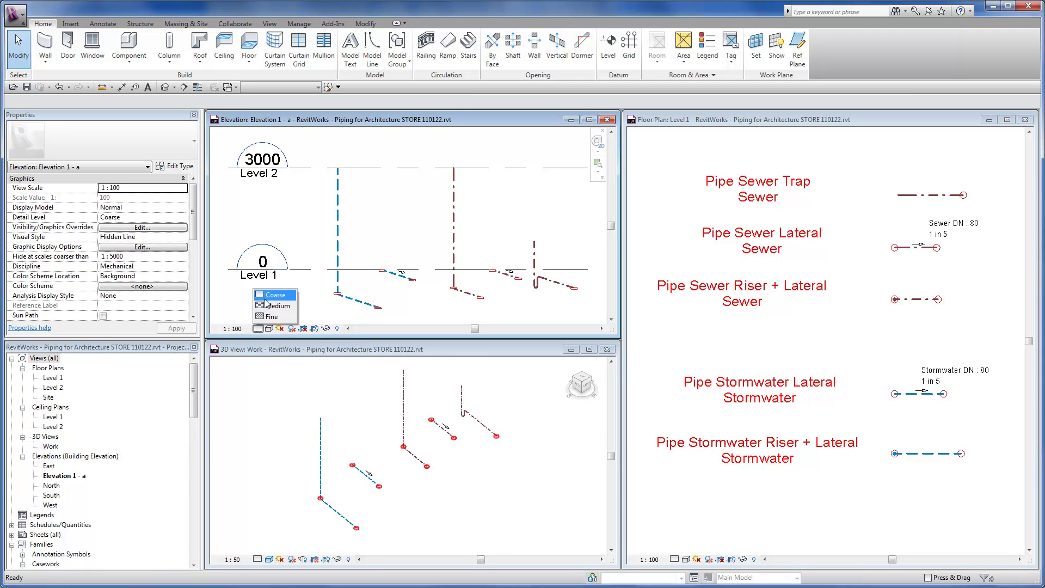
click(272, 305)
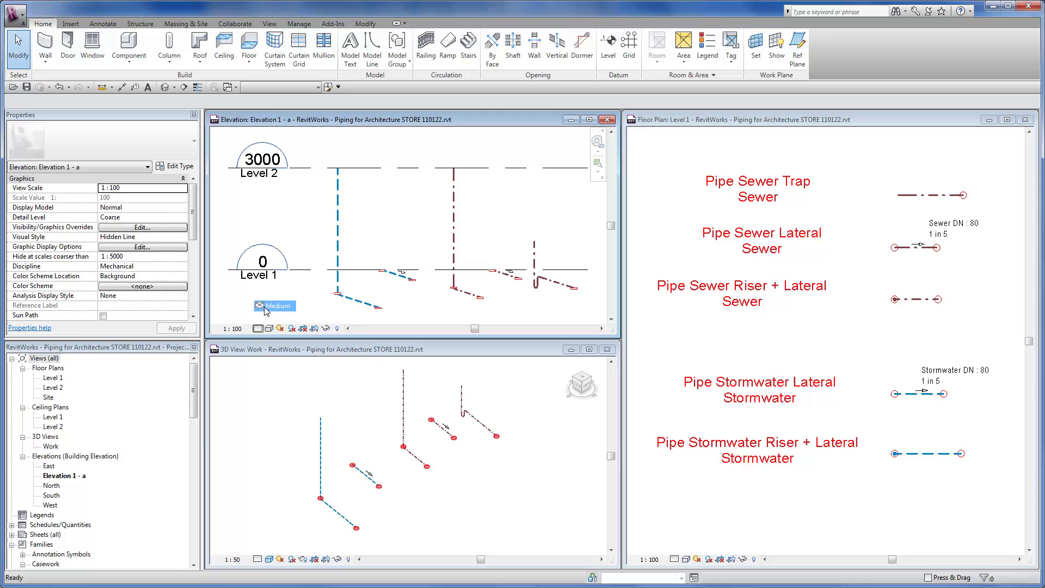
click(259, 558)
click(275, 537)
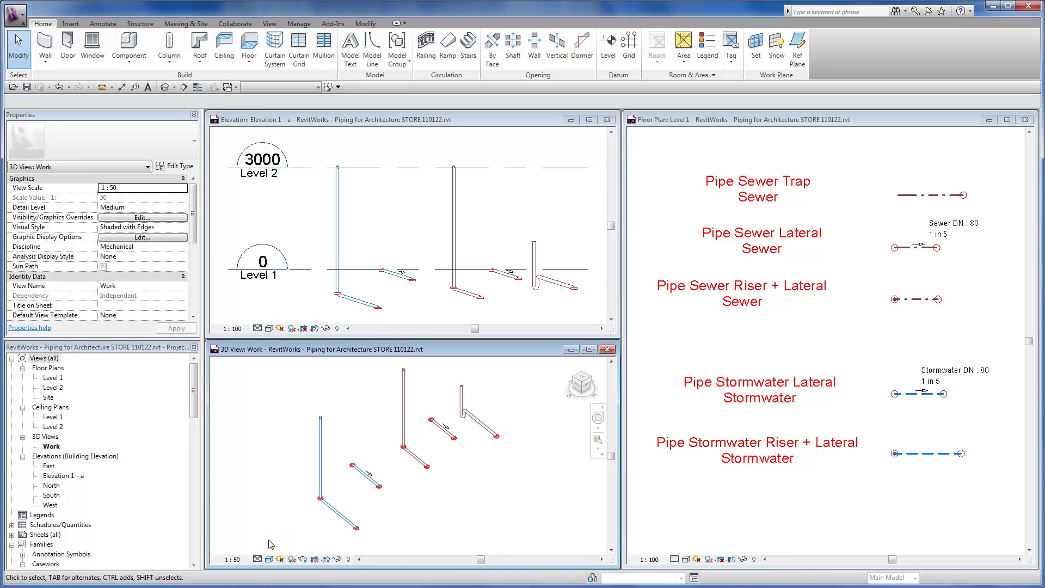
scroll(312, 541, up, 5)
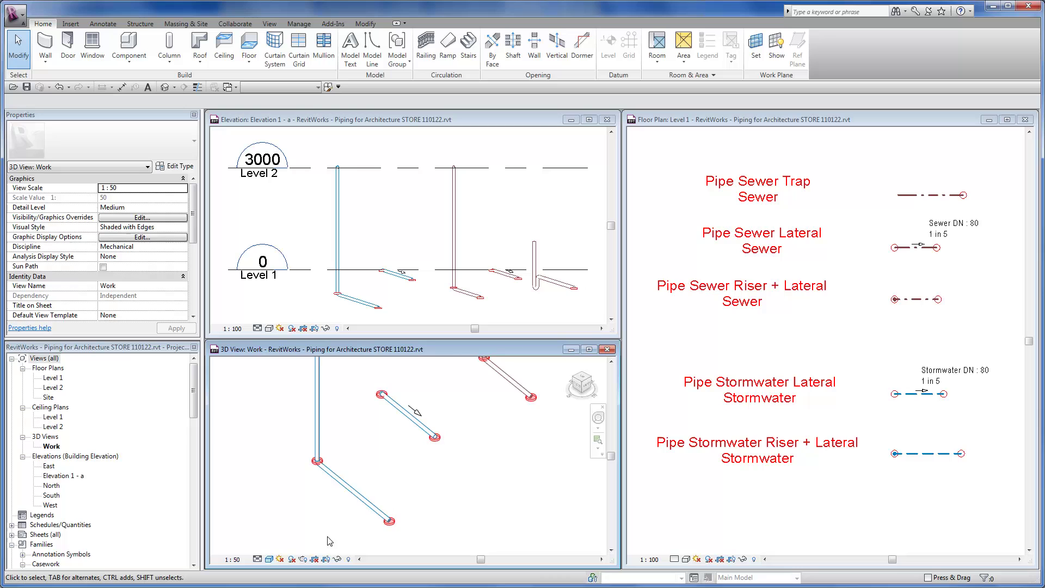
scroll(310, 521, up, 1)
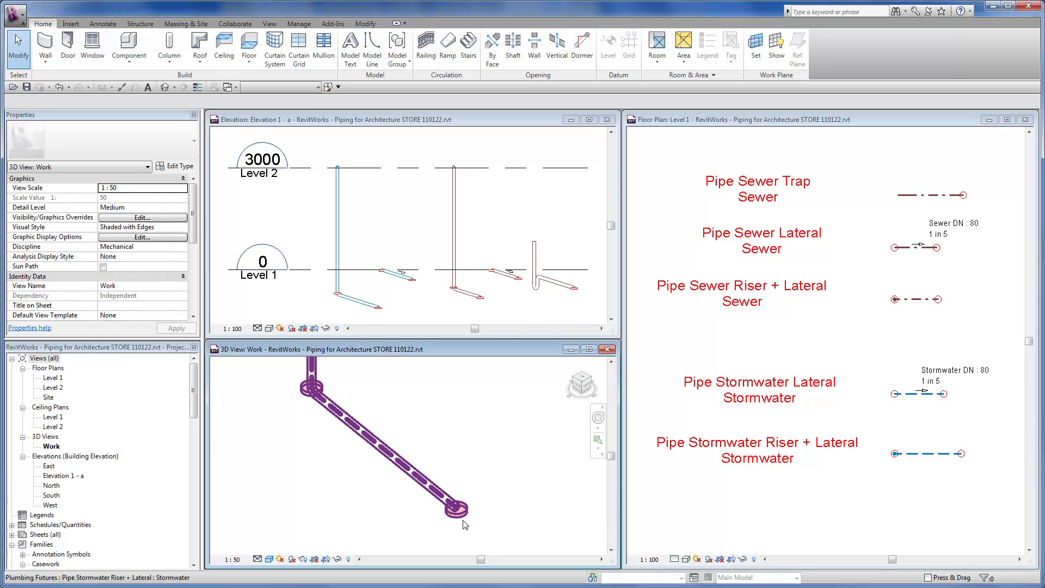
shift+middle_drag(567, 391, 378, 523)
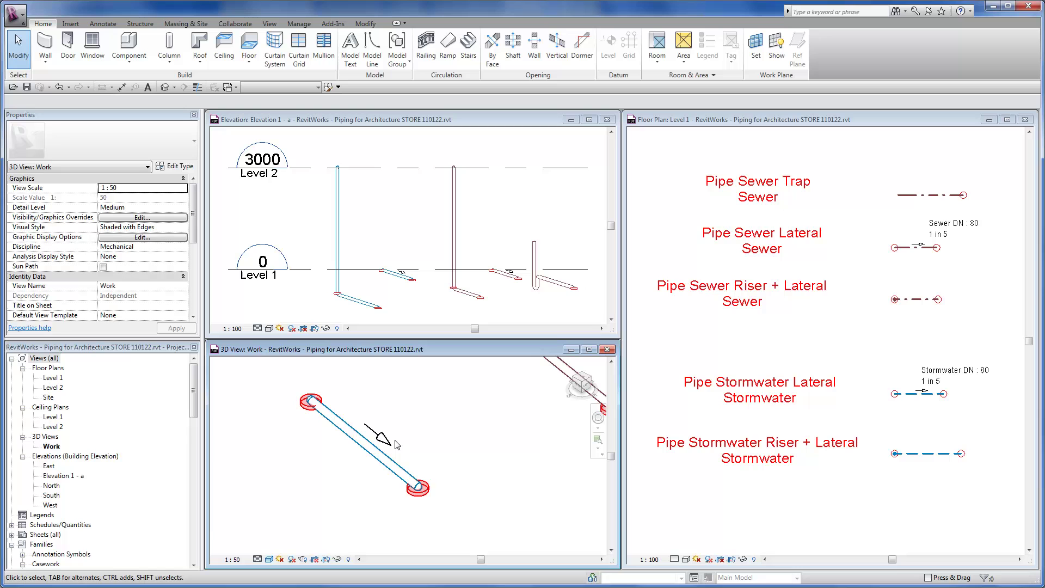
scroll(473, 448, down, 5)
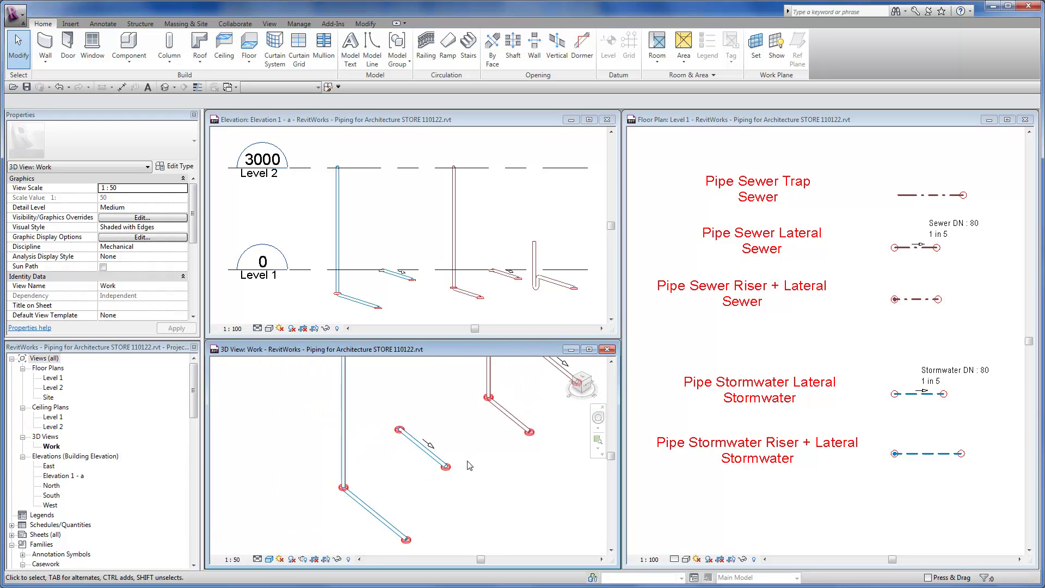
middle_drag(486, 477, 402, 474)
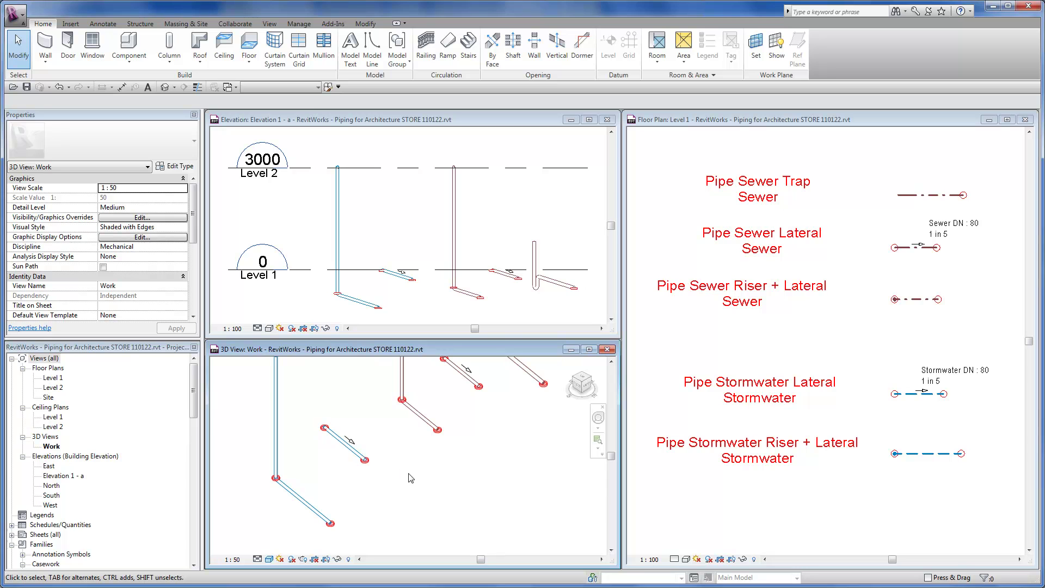
key(v)
key(g)
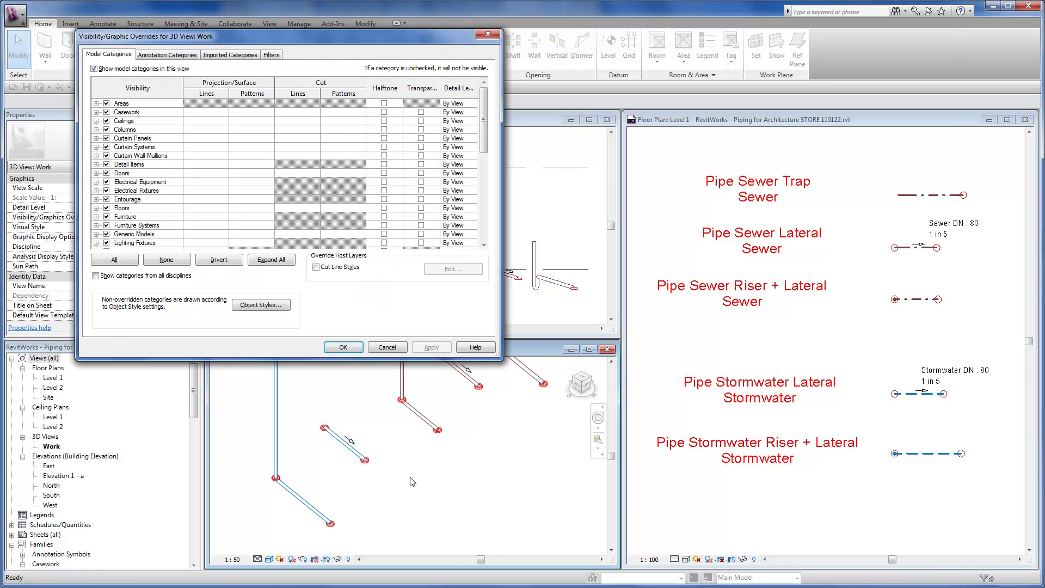
click(258, 306)
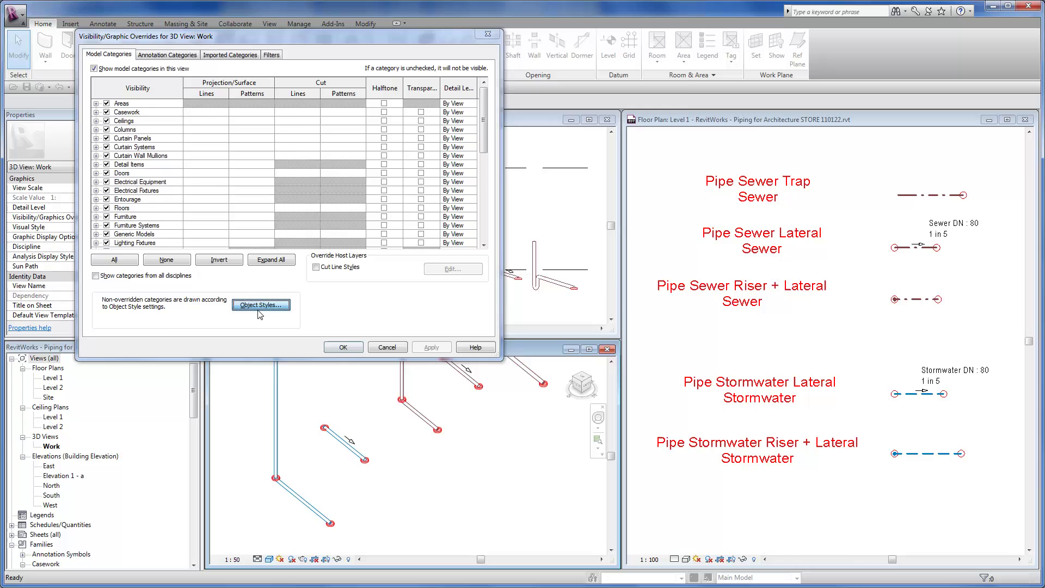
click(170, 239)
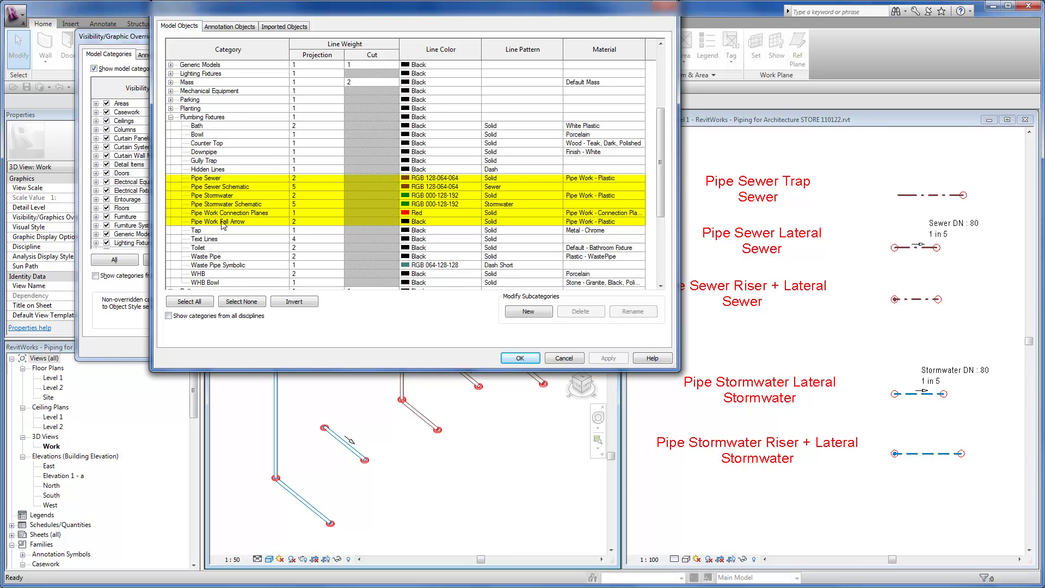
click(520, 357)
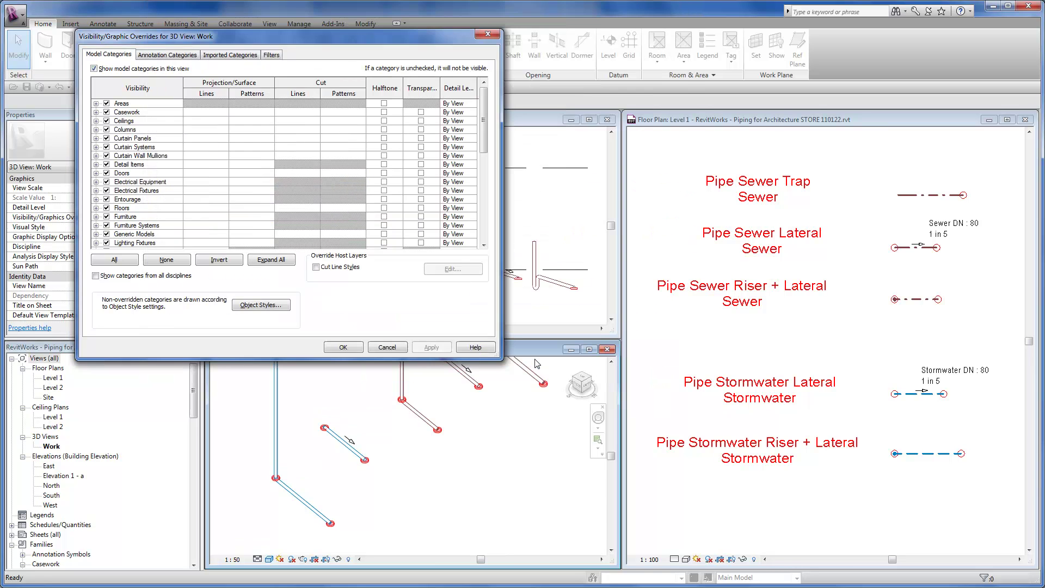
click(355, 347)
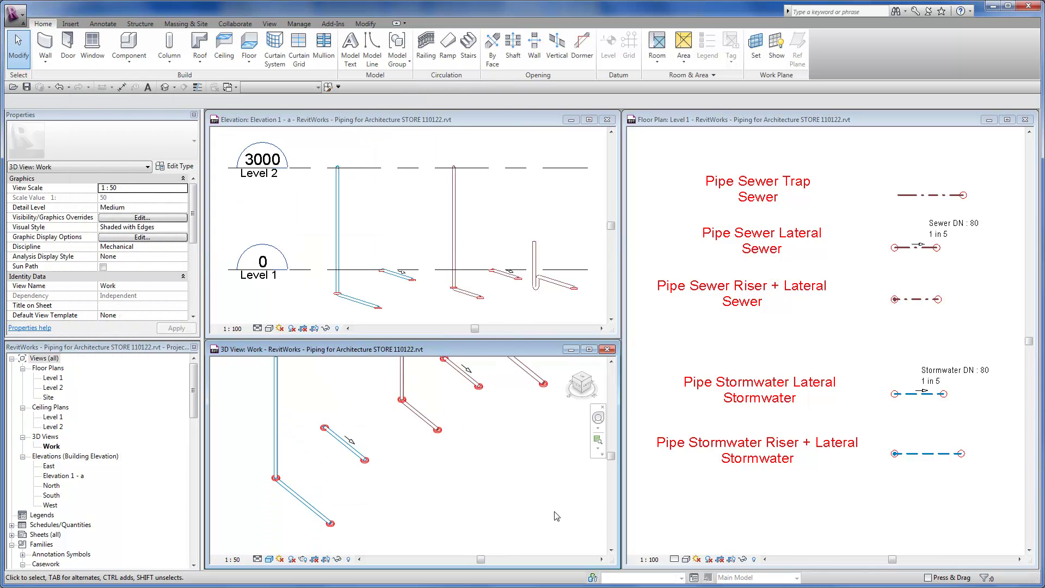
In the Level 1 plan, drag the lower stormwater lateral's end level and fix it at 2560
middle_drag(469, 510, 517, 441)
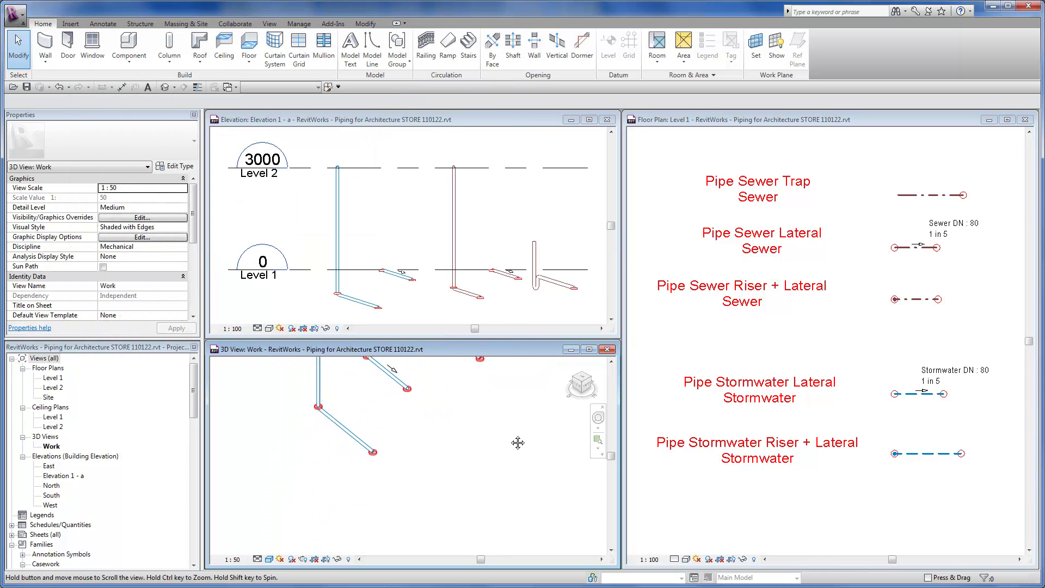
click(763, 495)
scroll(986, 463, up, 4)
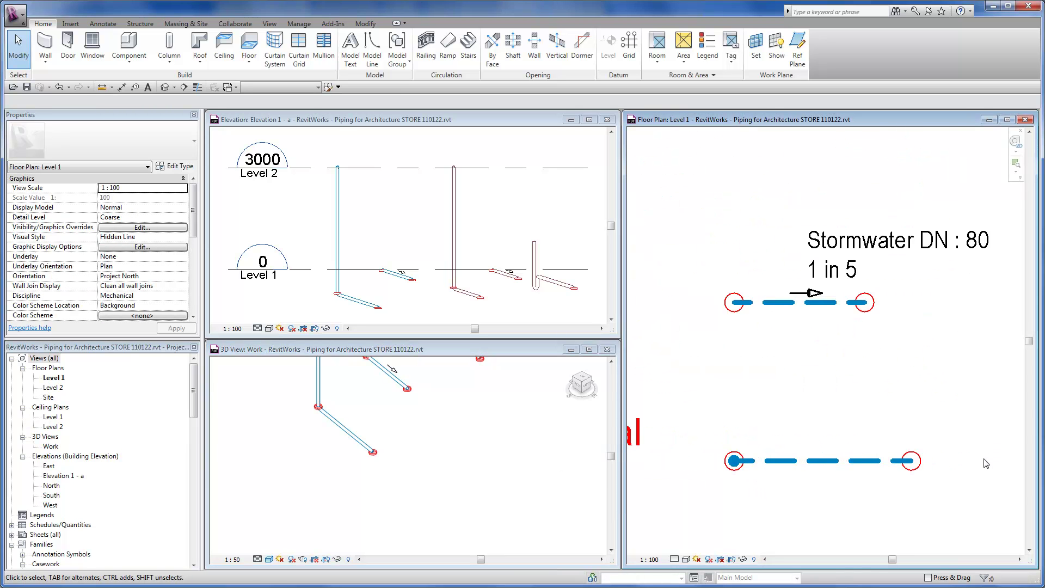
middle_drag(986, 463, 876, 464)
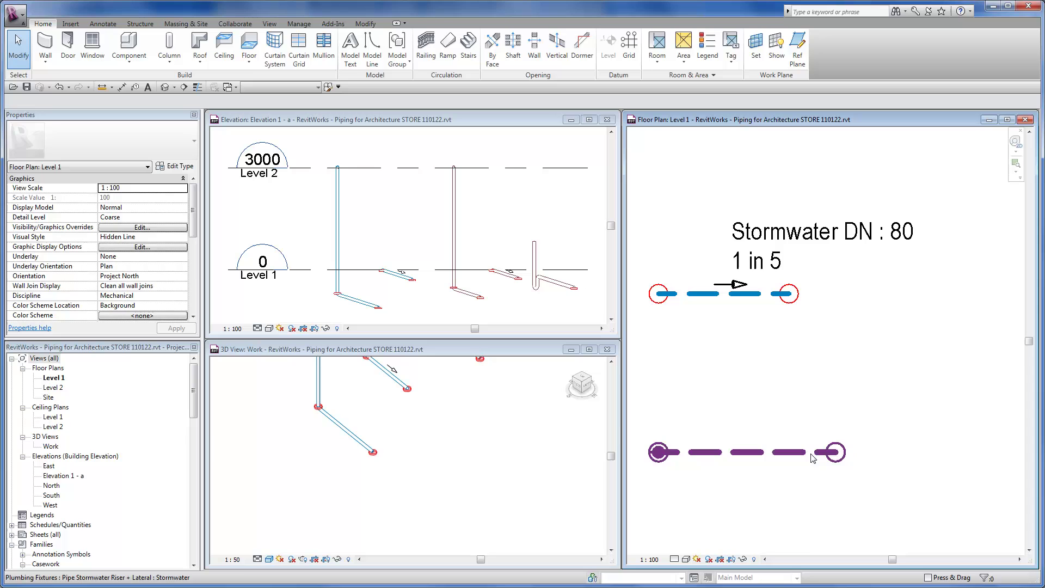
click(813, 458)
drag(839, 452, 854, 419)
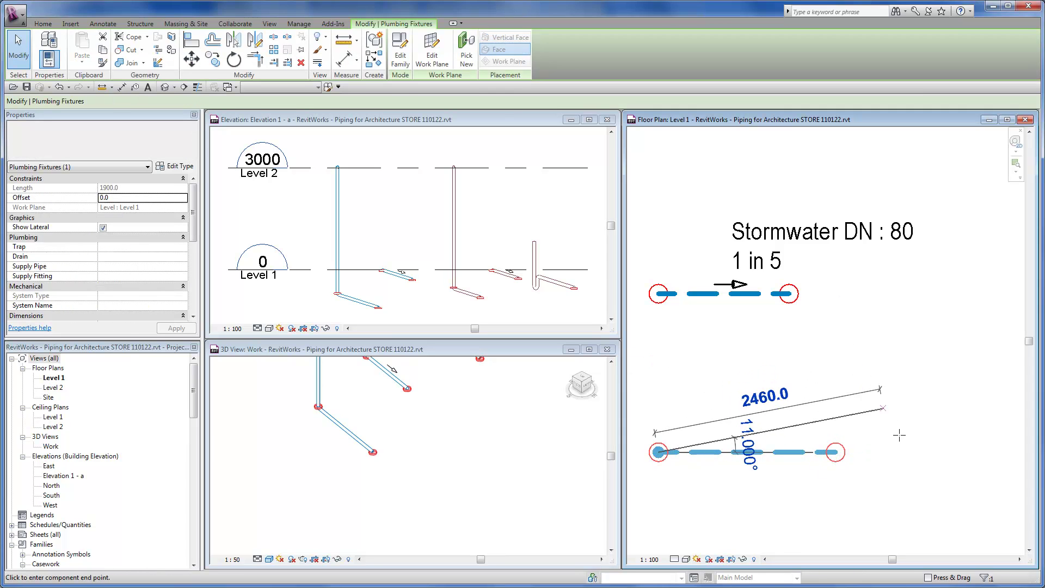
click(897, 452)
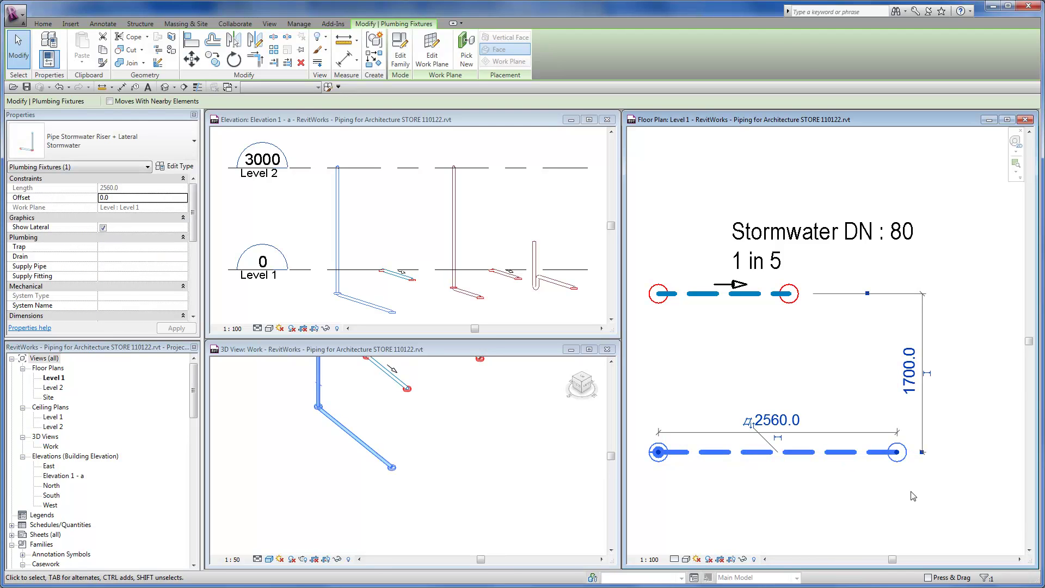
key(Escape)
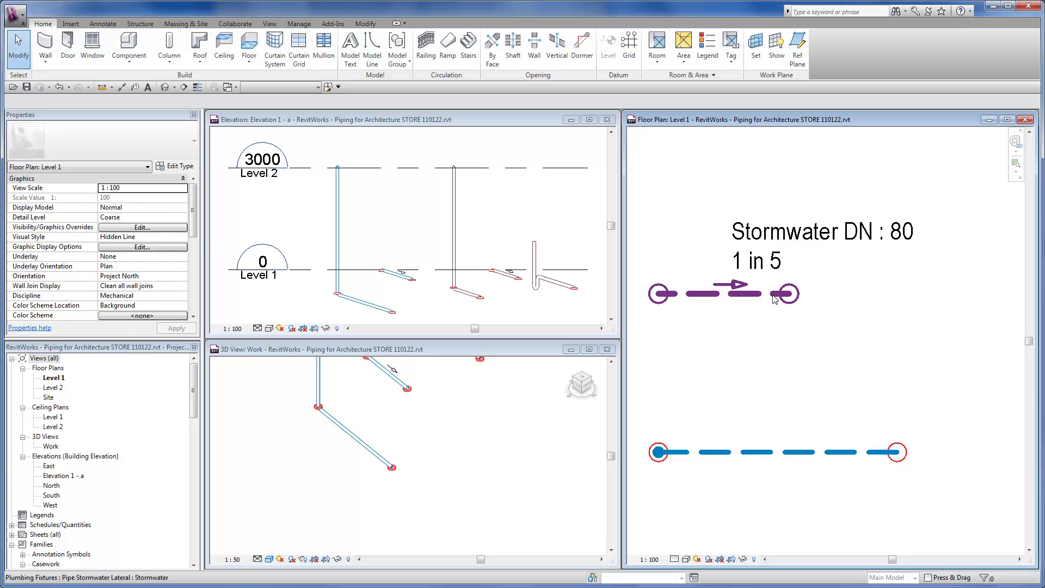
Create a pipe similar to the upper stormwater pipe, running 45° from the lower pipe's end
click(774, 298)
right_click(775, 299)
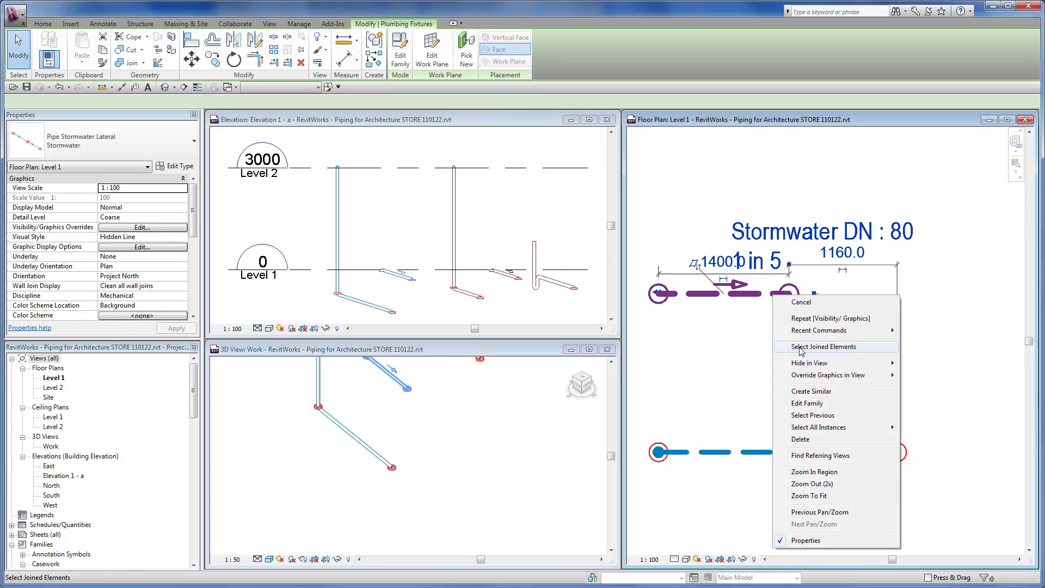
click(806, 391)
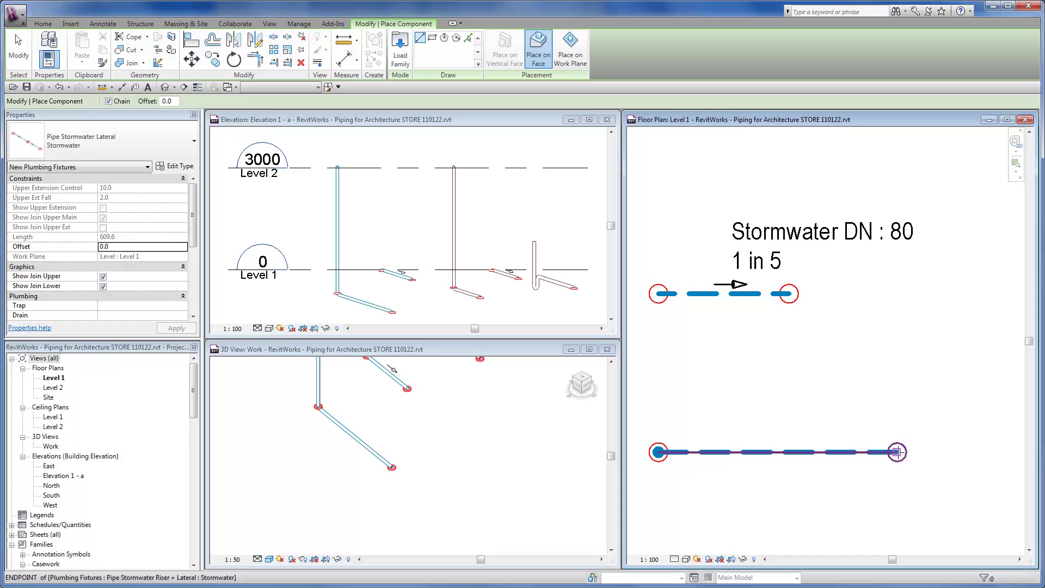
click(897, 452)
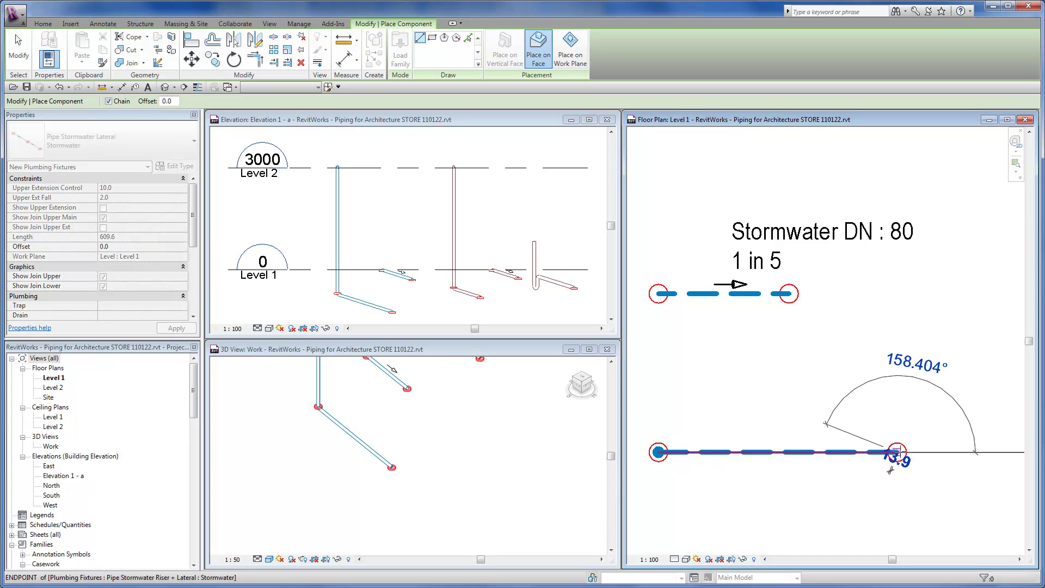
click(965, 385)
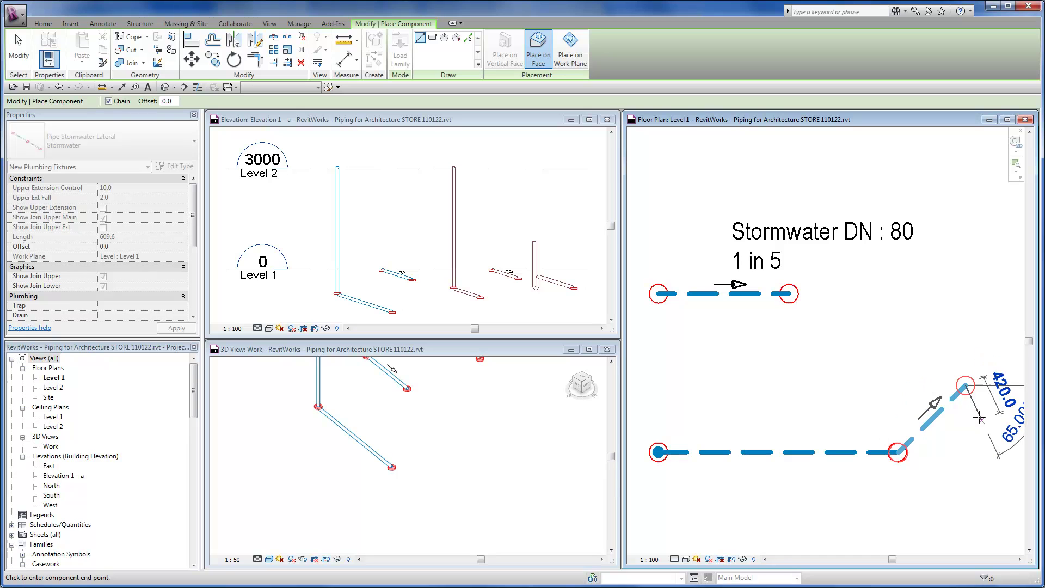
key(Escape)
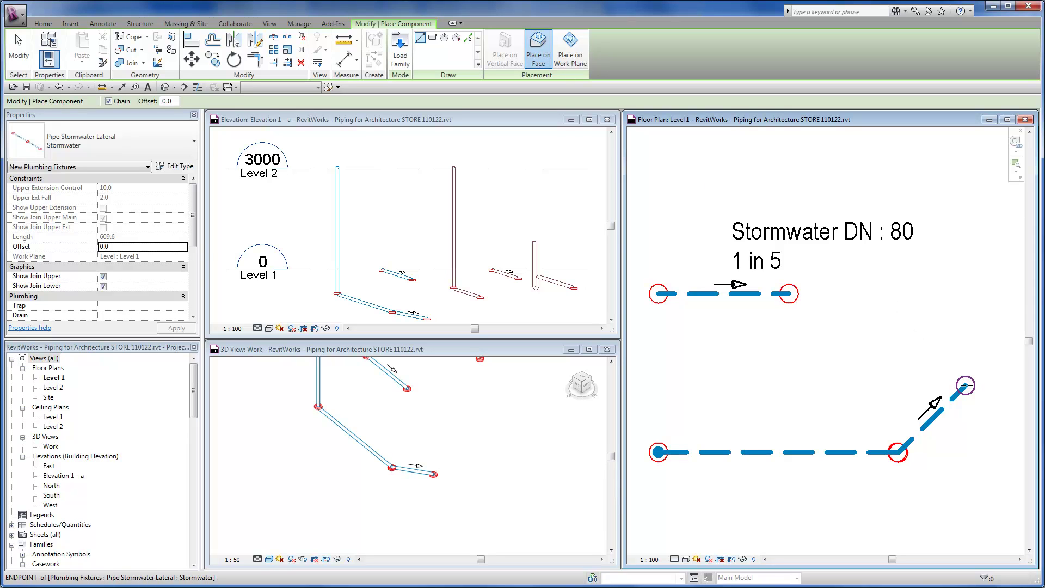
Draw a vertical Stormwater Lateral segment rising from the diagonal pipe's end
click(966, 385)
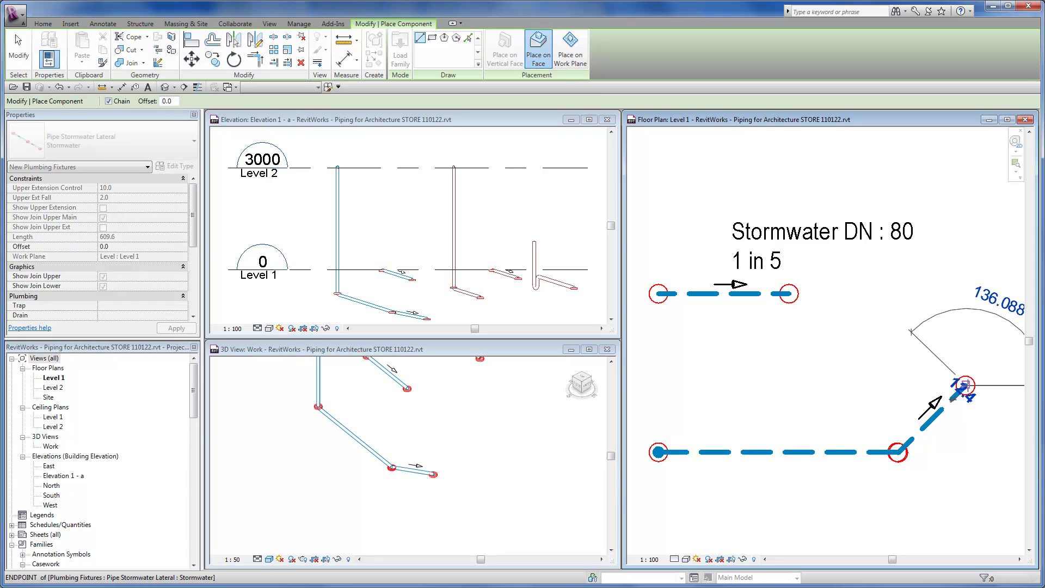
click(962, 167)
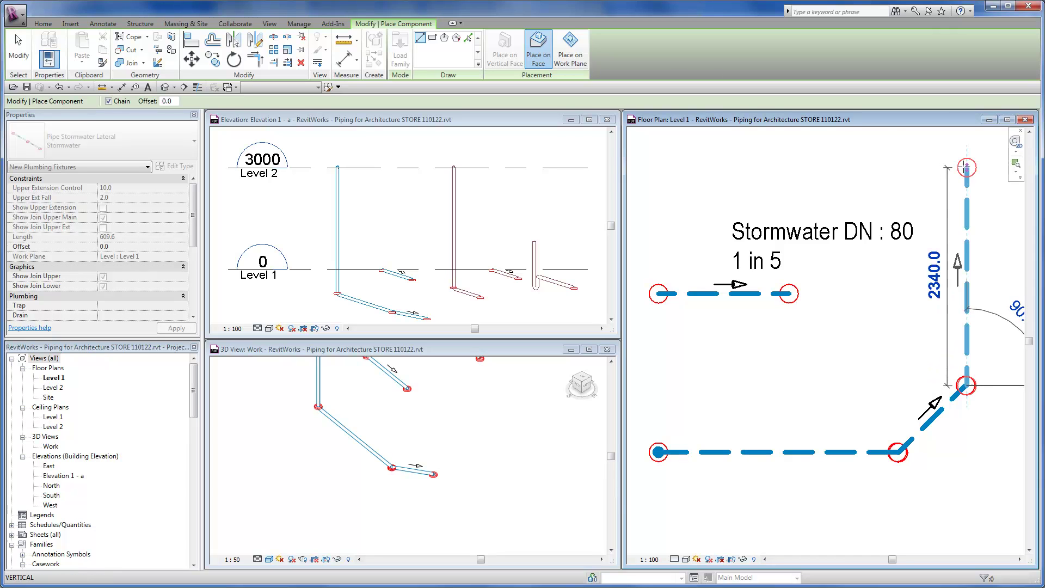
scroll(856, 381, down, 1)
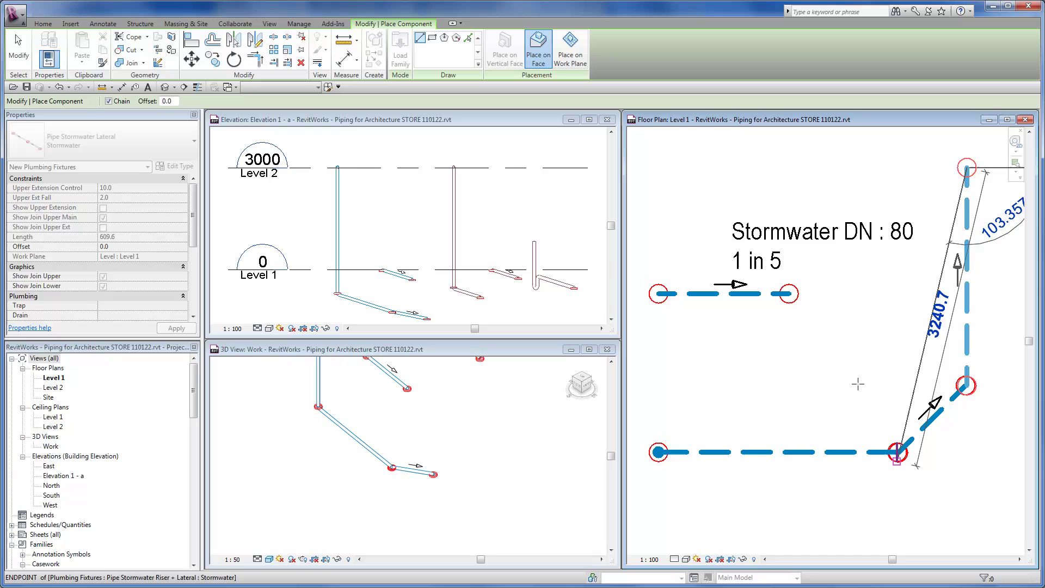
scroll(855, 388, down, 3)
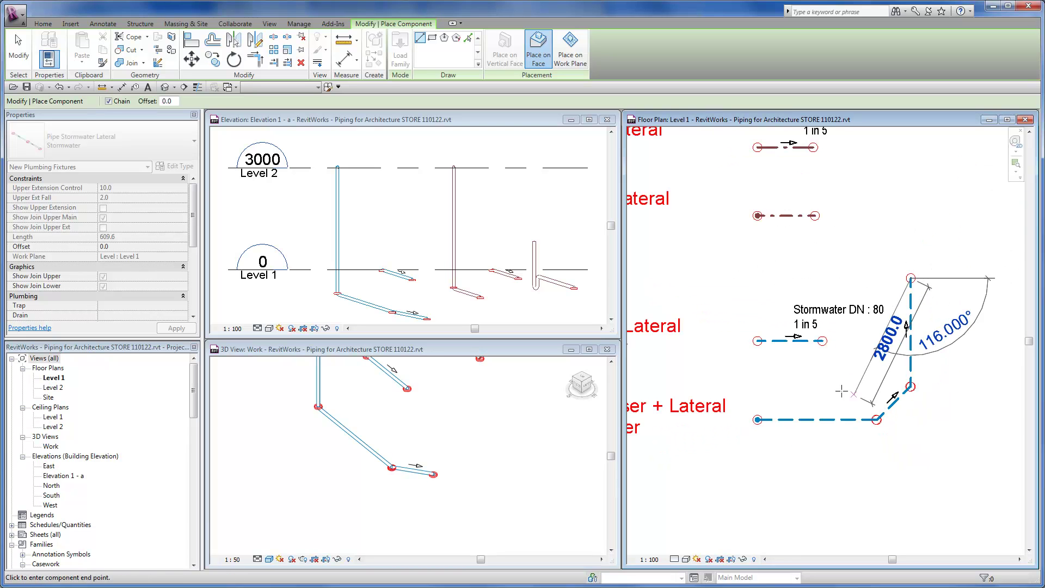
key(Escape)
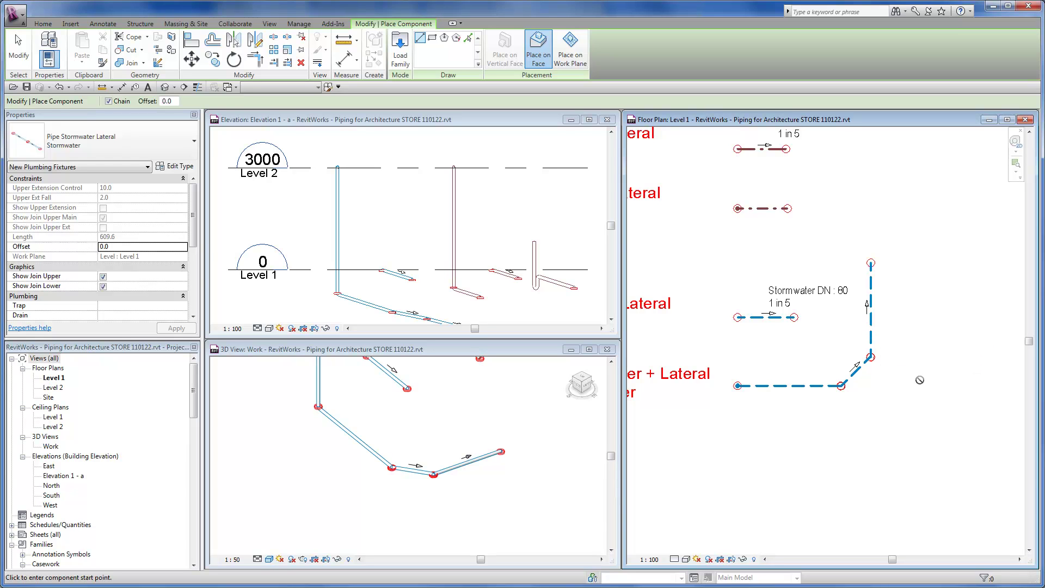
key(Escape)
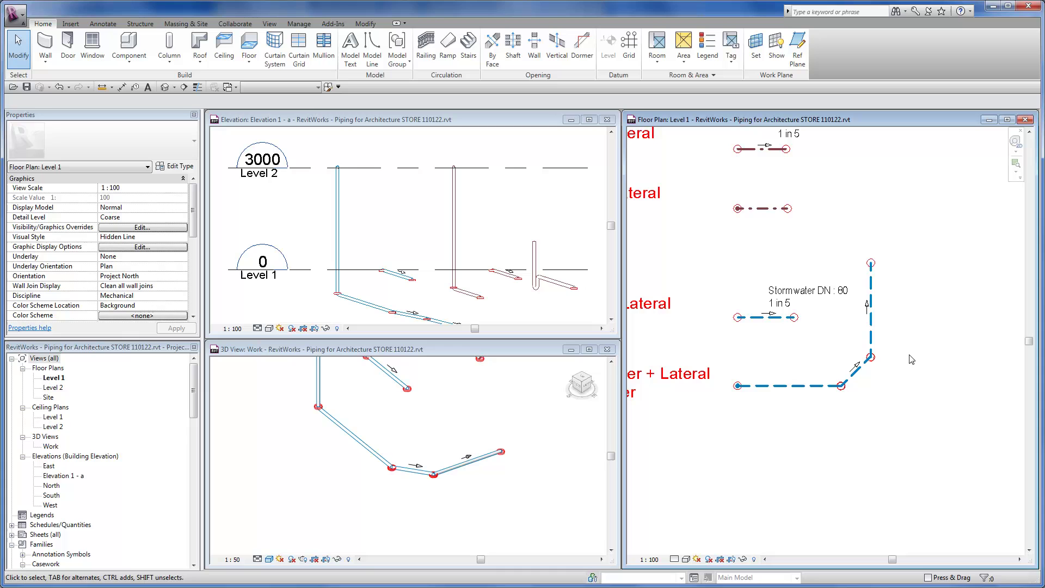
Set the vertical pipe's Upper Extension Length to 1000, then stretch its end down past the joint
click(872, 333)
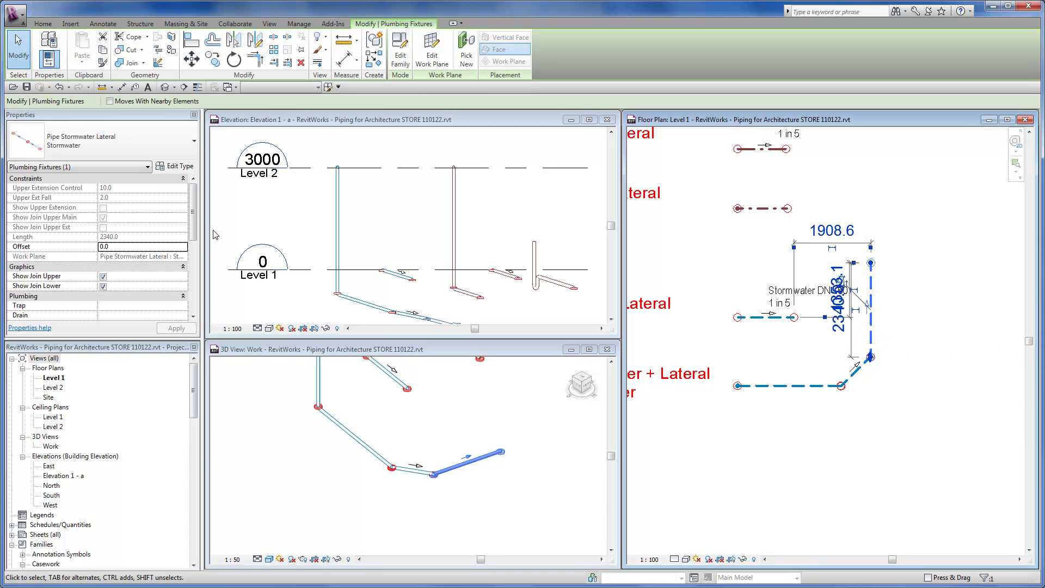
drag(192, 227, 187, 281)
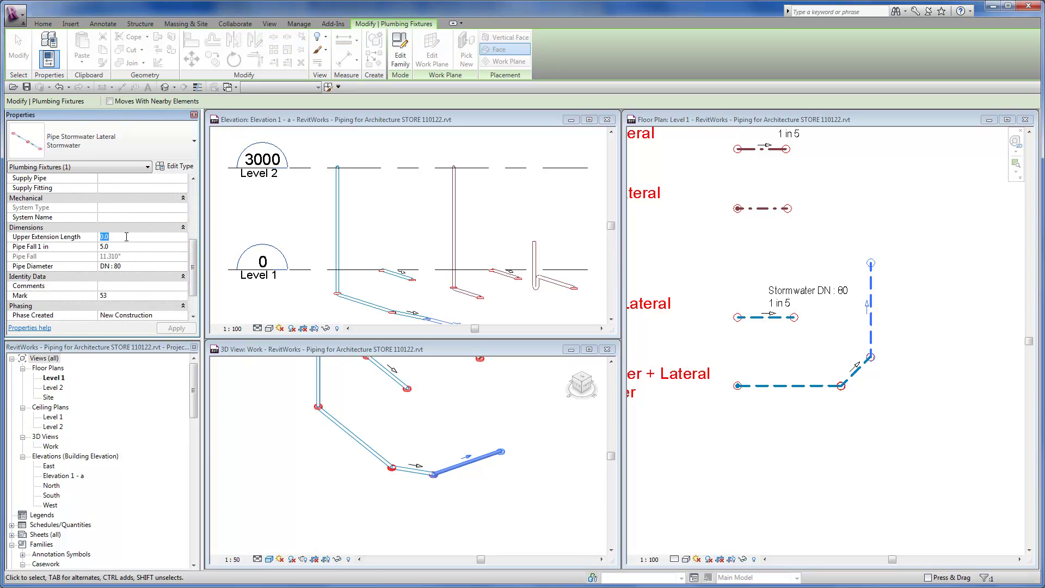
text(1000)
key(Return)
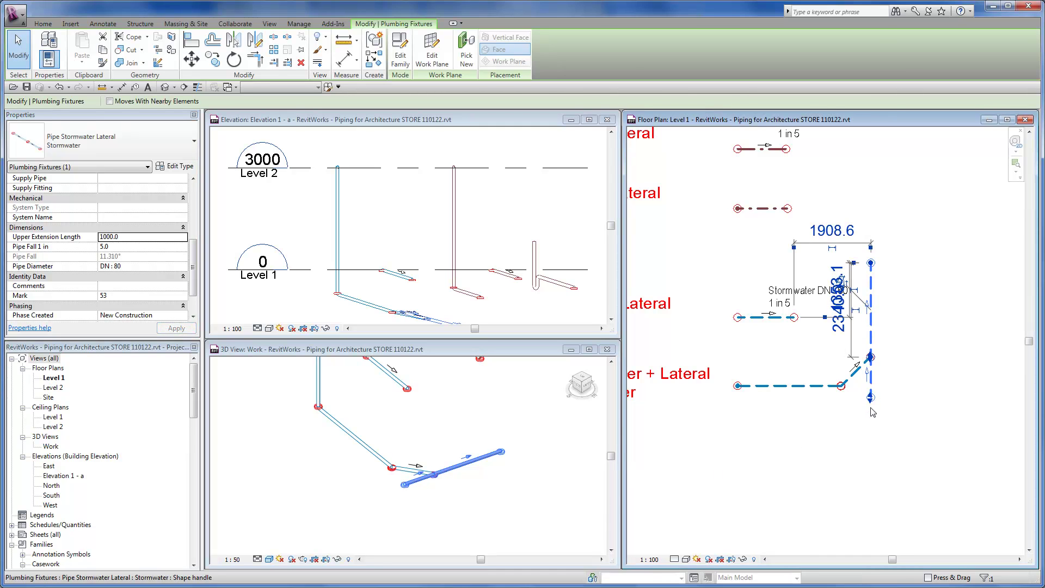
drag(872, 412, 870, 476)
click(912, 450)
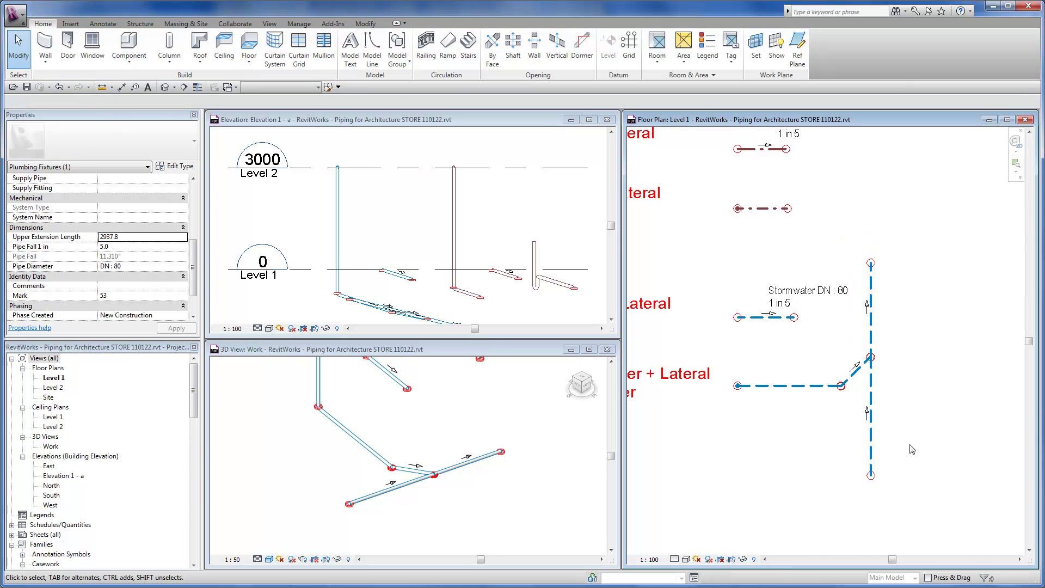
Change the vertical stormwater lateral's Pipe Diameter from DN 80 to DN : 150 in Properties
click(856, 403)
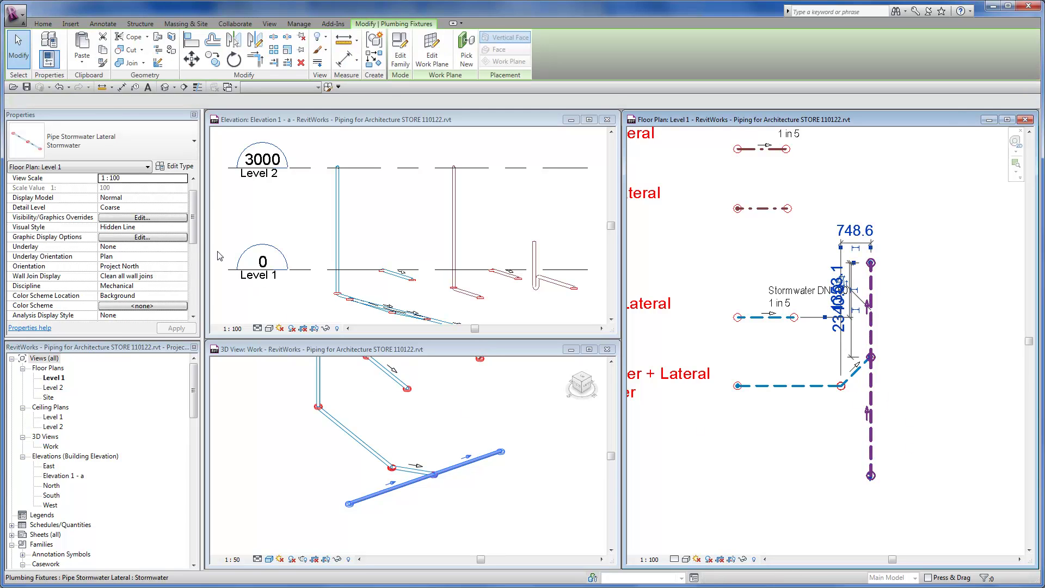
click(195, 230)
scroll(171, 282, down, 3)
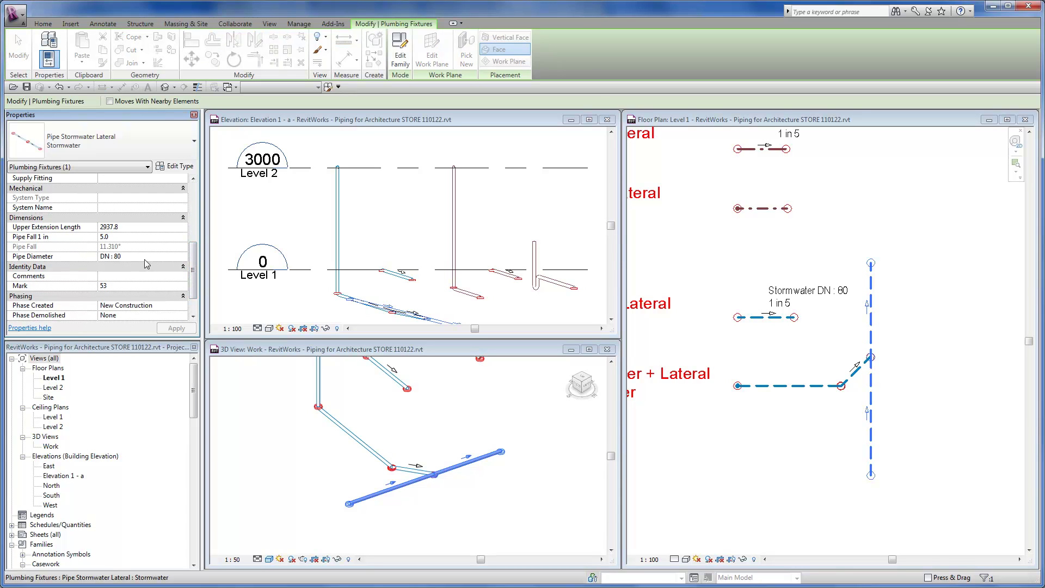
click(147, 257)
click(183, 258)
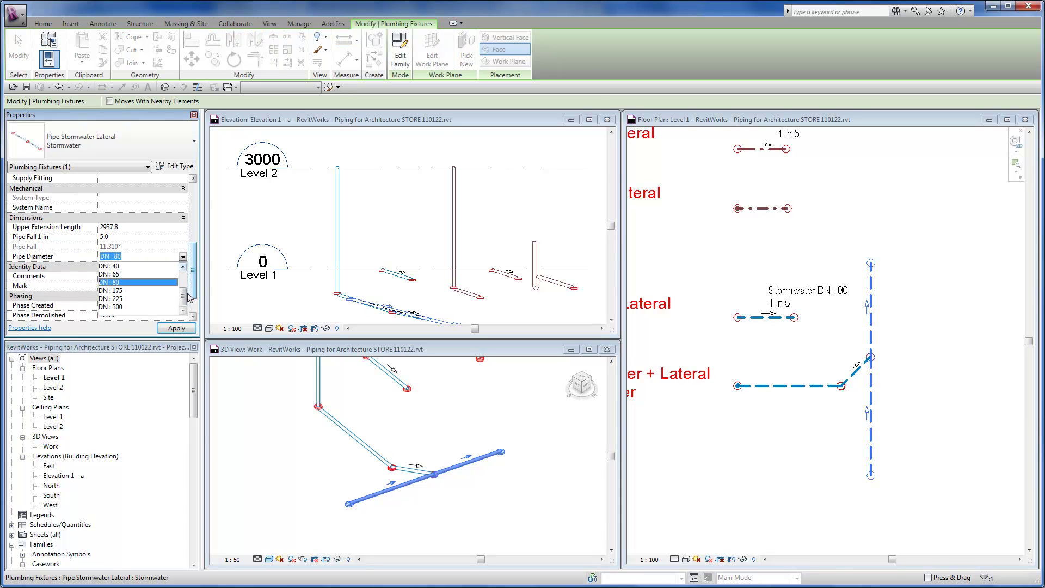
drag(183, 299, 184, 287)
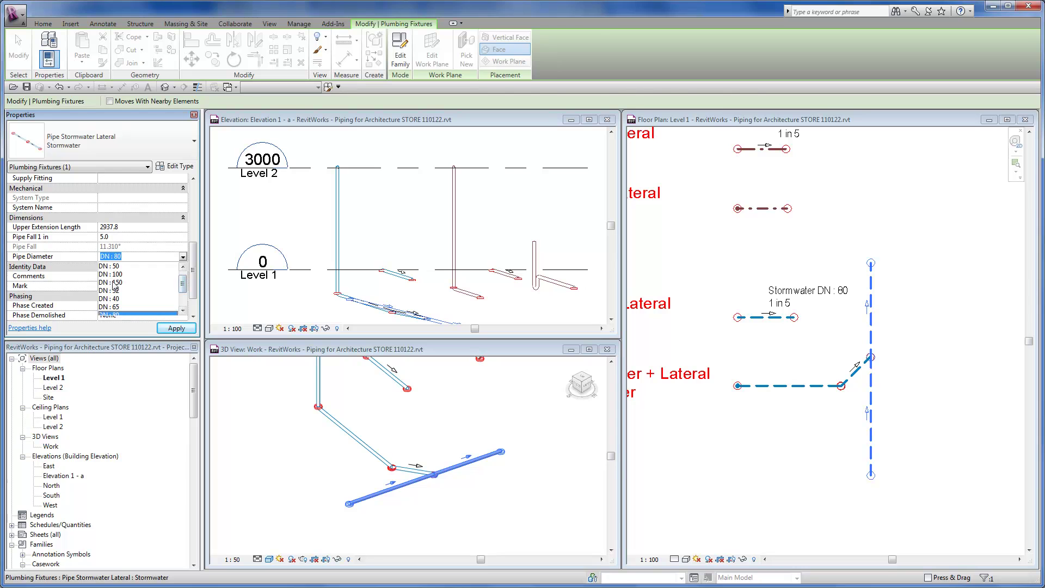
key(Escape)
click(176, 328)
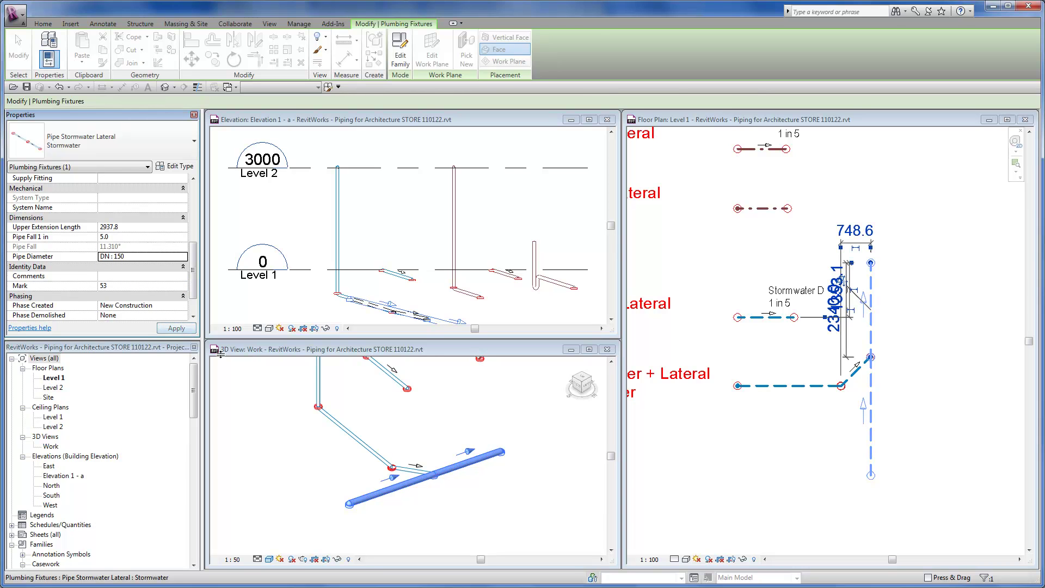
click(443, 489)
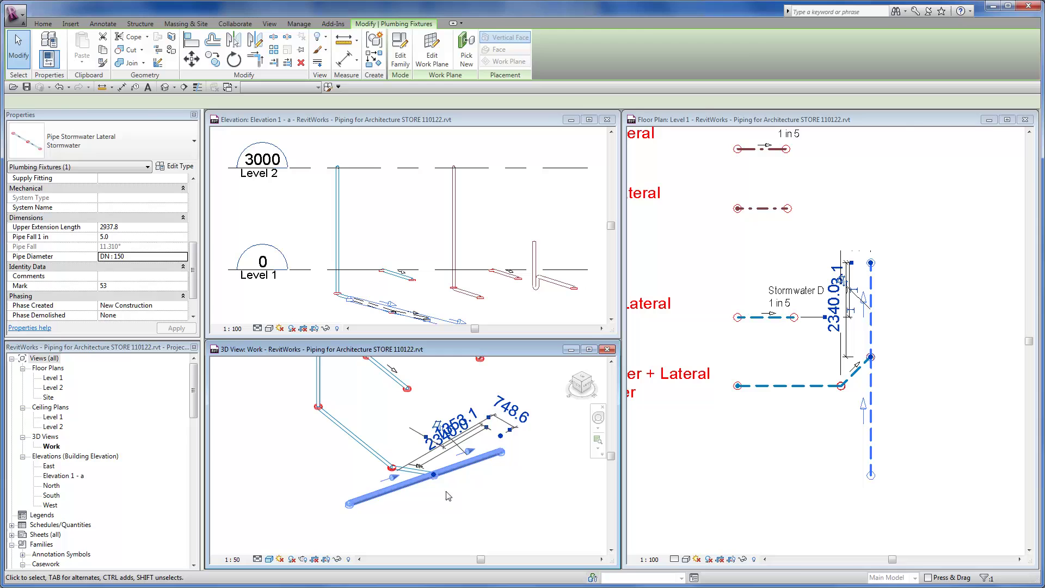
key(Escape)
click(760, 474)
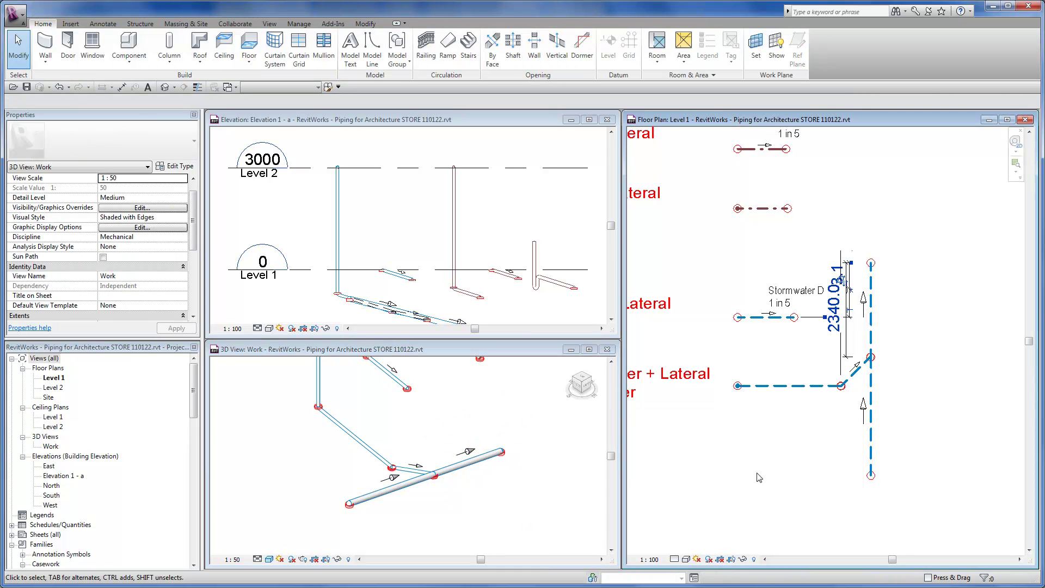
In the elevation, set the sloped lateral pipe's fall to 1 in 100
click(517, 318)
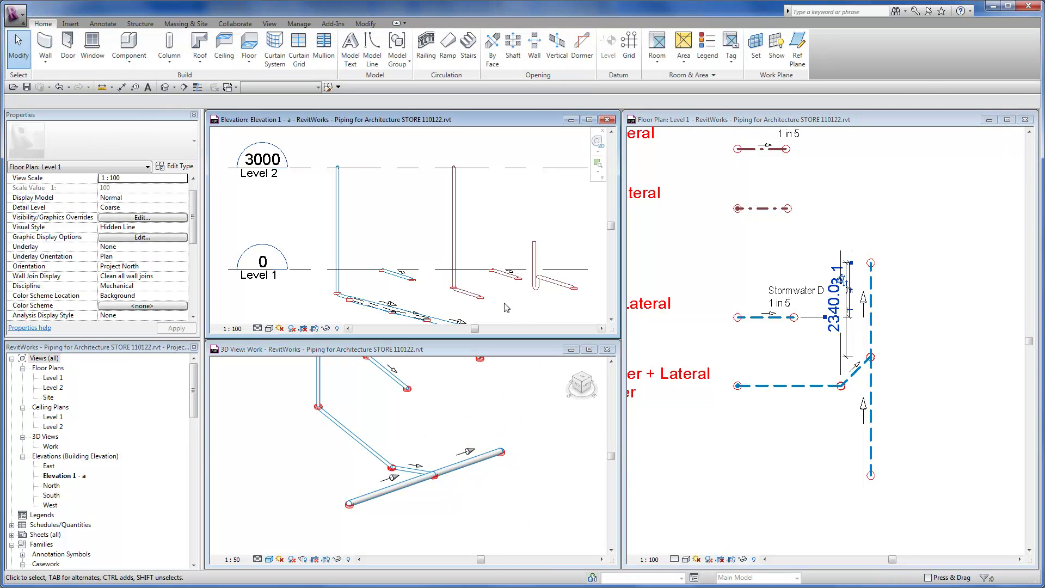
scroll(435, 283, up, 2)
scroll(405, 267, up, 1)
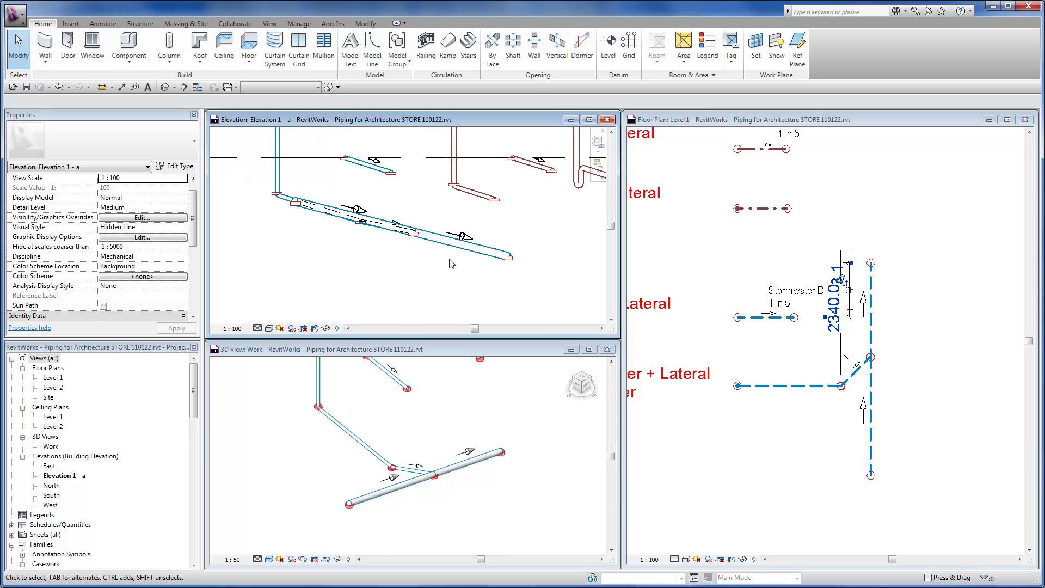
click(466, 247)
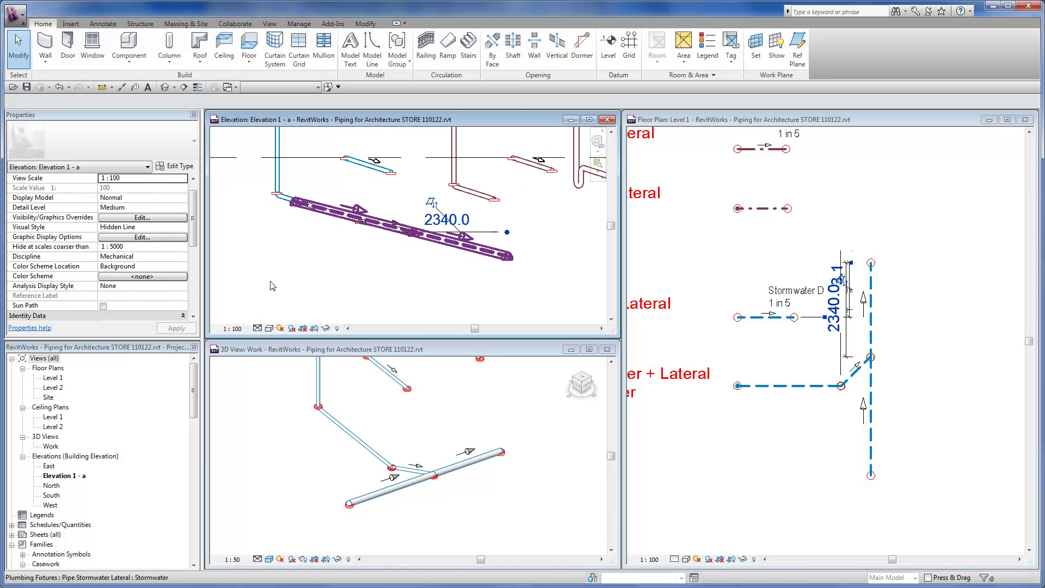
scroll(194, 230, down, 3)
scroll(191, 229, down, 3)
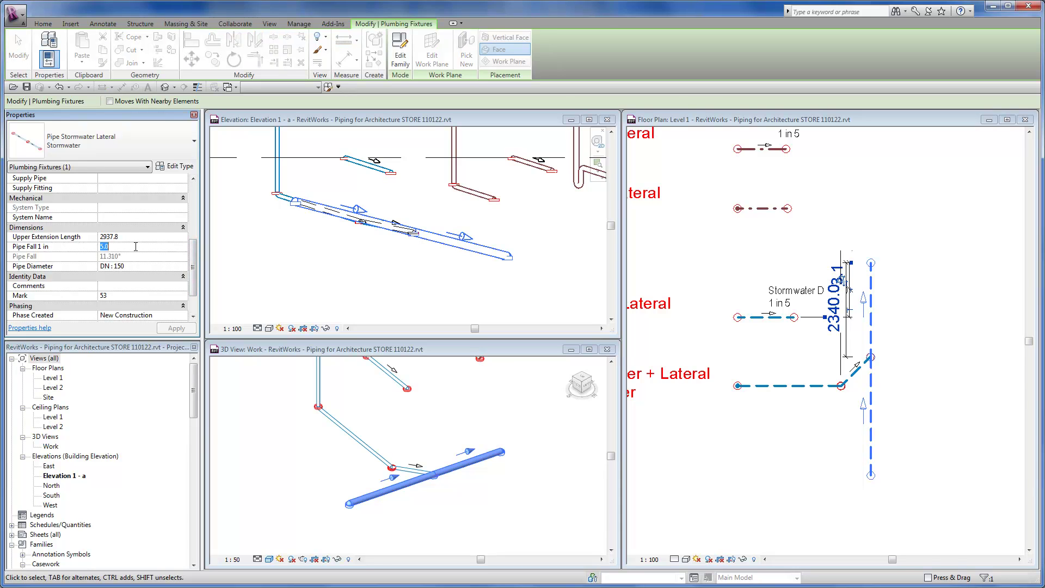
text(100)
key(Return)
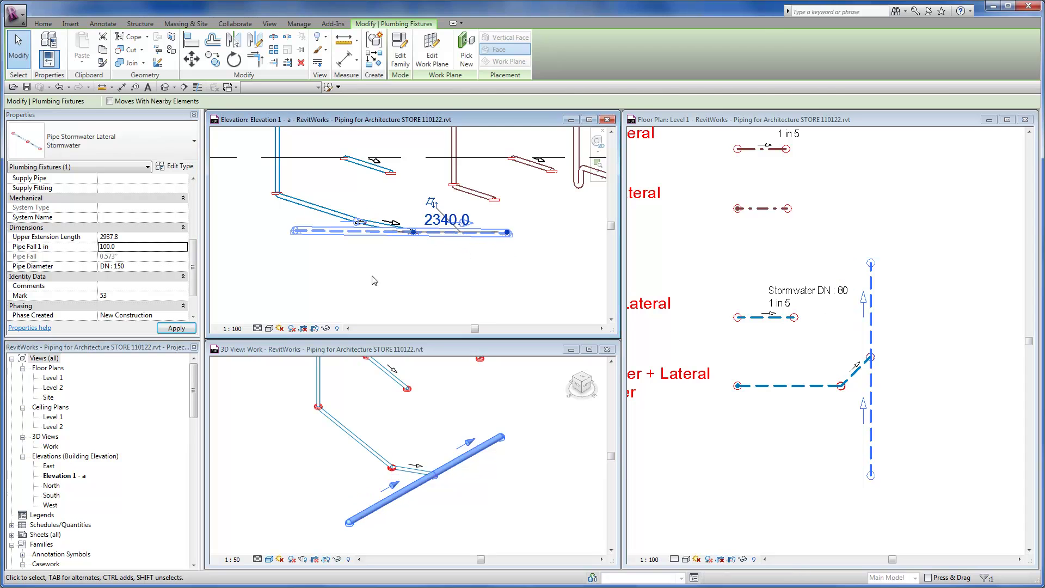
click(391, 284)
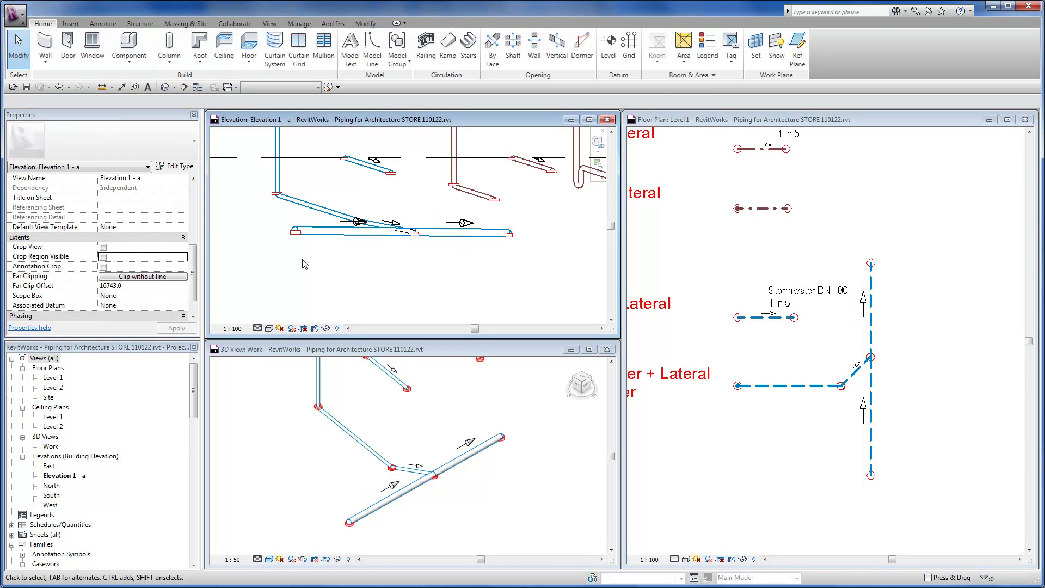
Change the riser-and-lateral pipe's Pipe Fall from 1 in 5.0 to 1 in 100
click(314, 212)
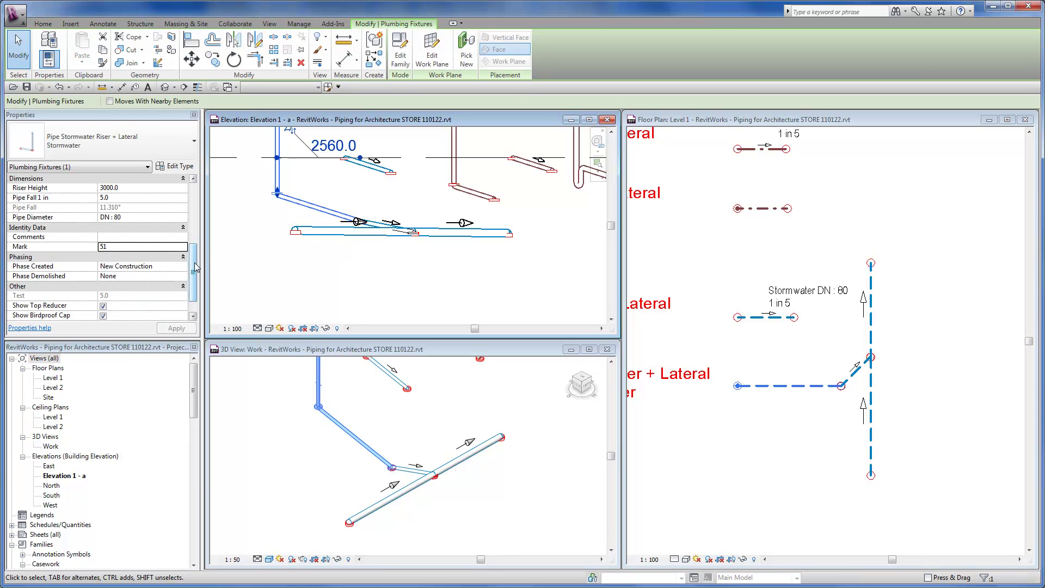
click(193, 264)
scroll(163, 255, up, 1)
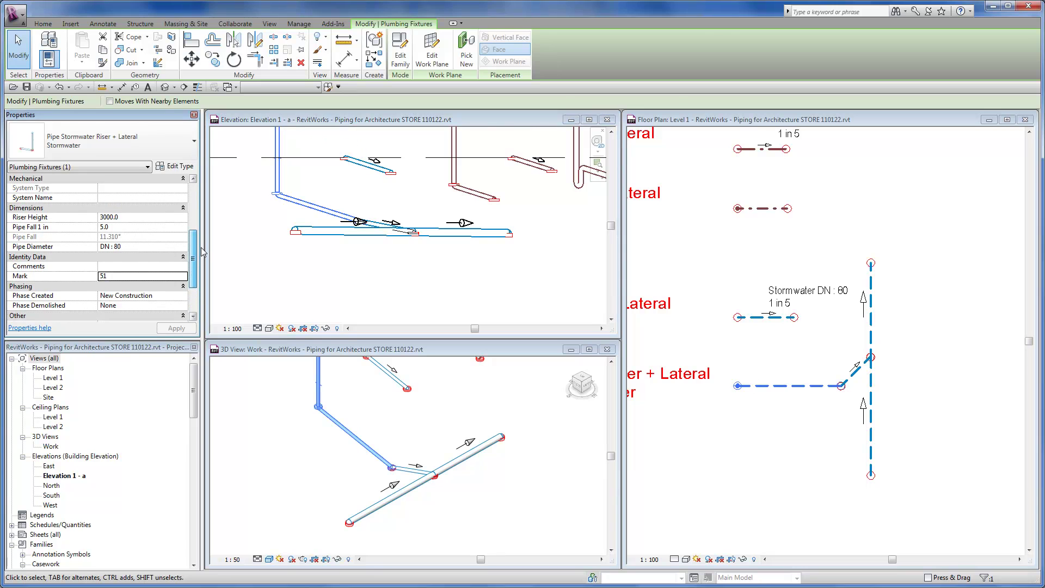
click(130, 227)
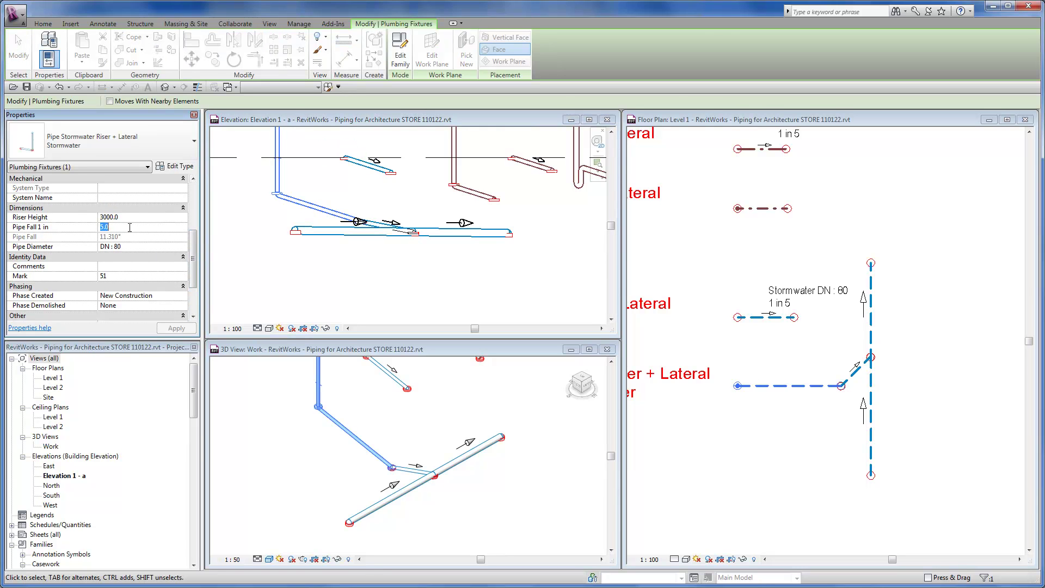
text(100)
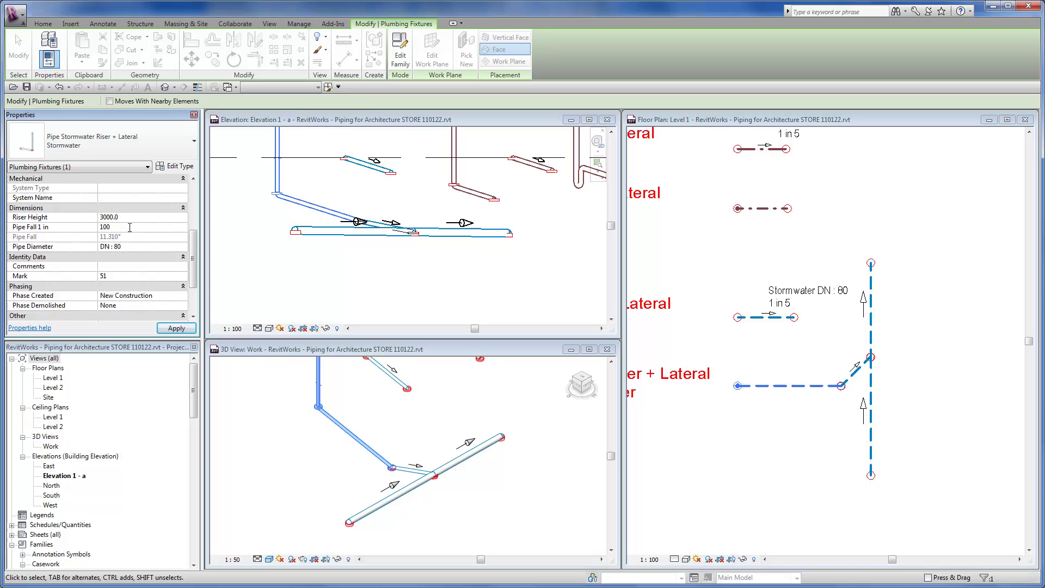
key(Return)
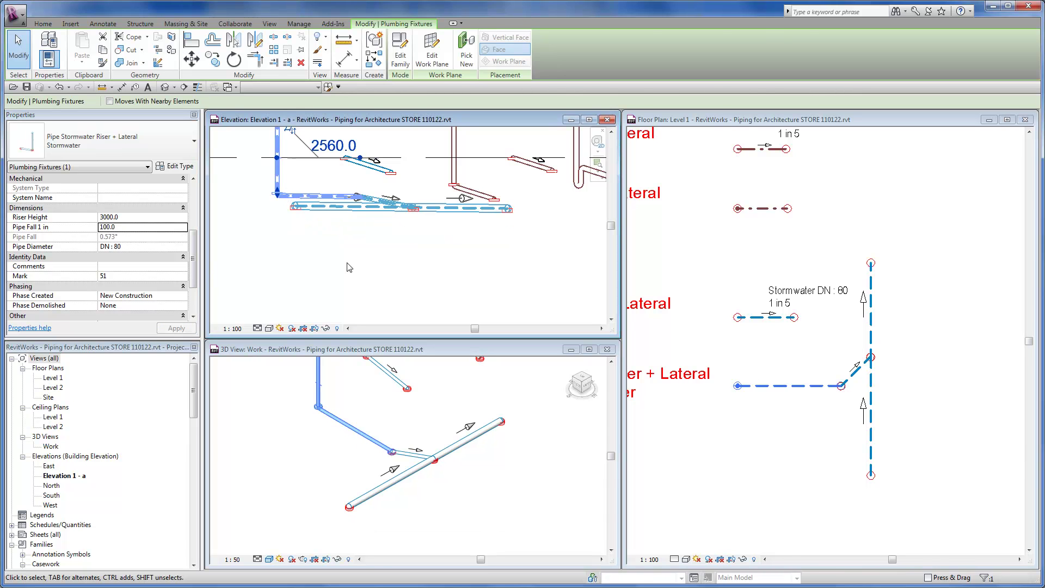
click(351, 275)
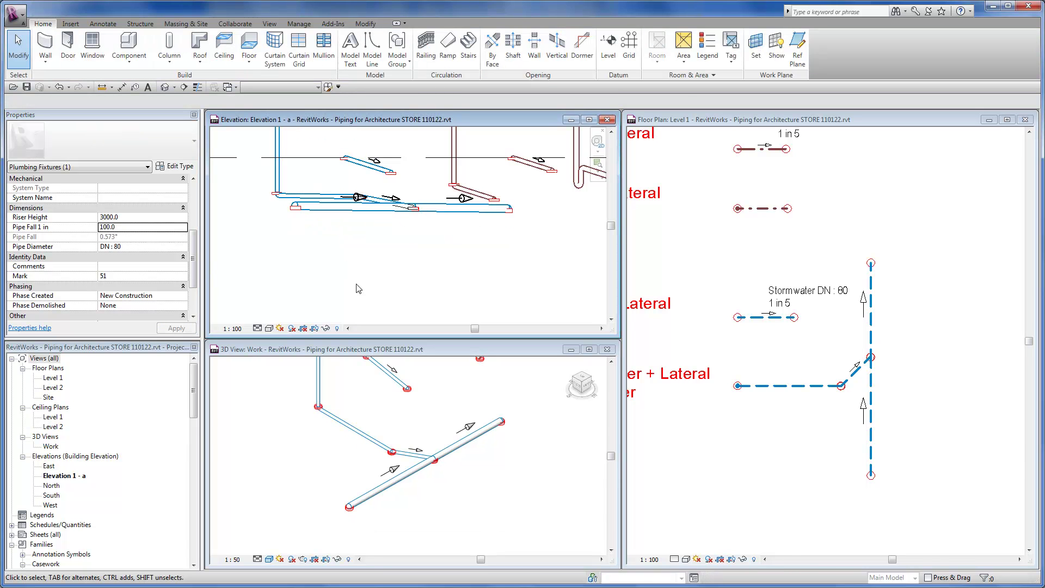
Via VG, uncheck Plumbing Fixtures' Pipe Work Connections and Pipe Work Fall Arrow for Level 1
click(525, 483)
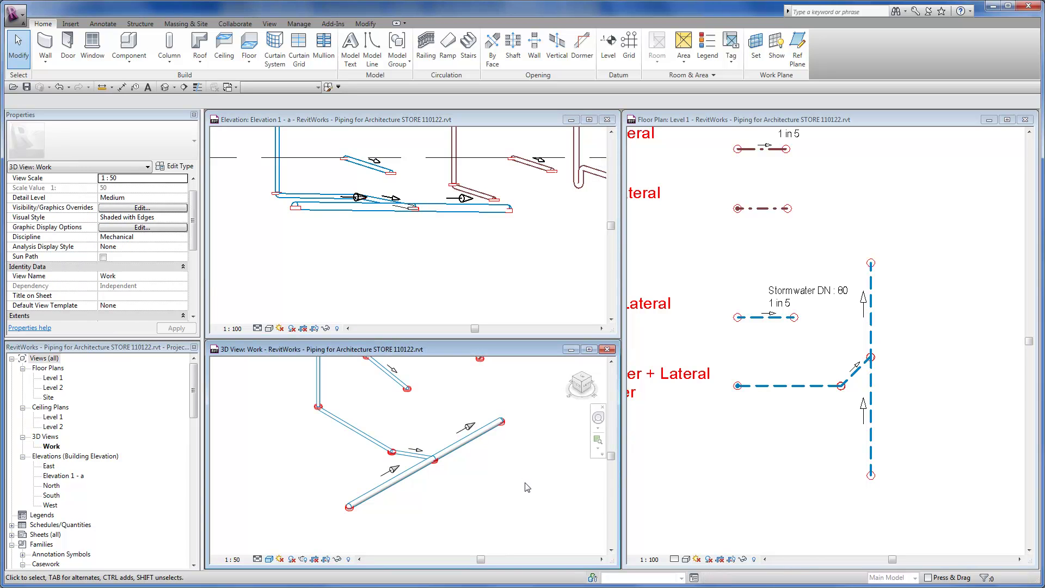
click(813, 445)
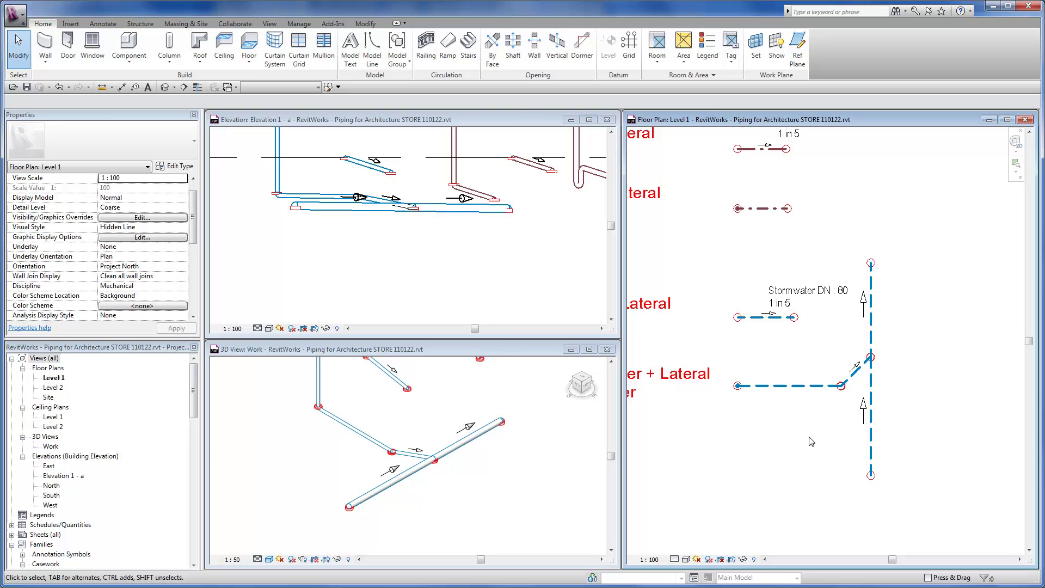
key(v)
key(g)
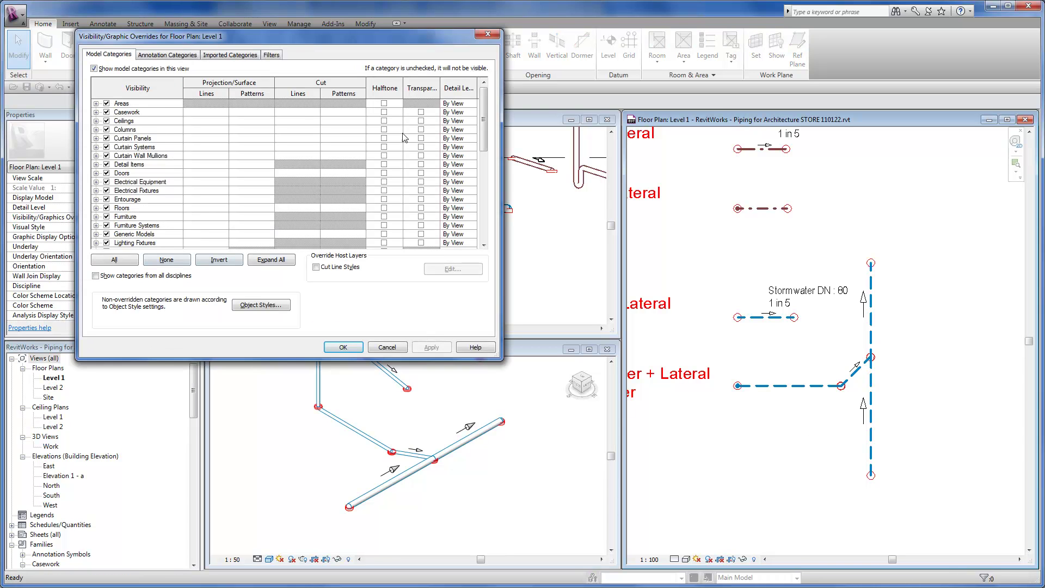
drag(483, 128, 481, 198)
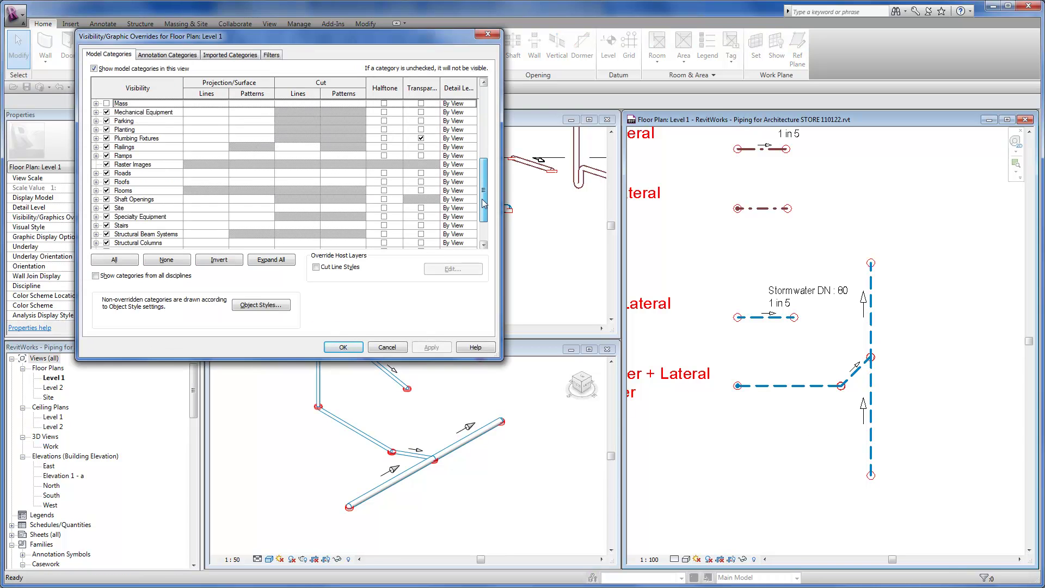
click(96, 139)
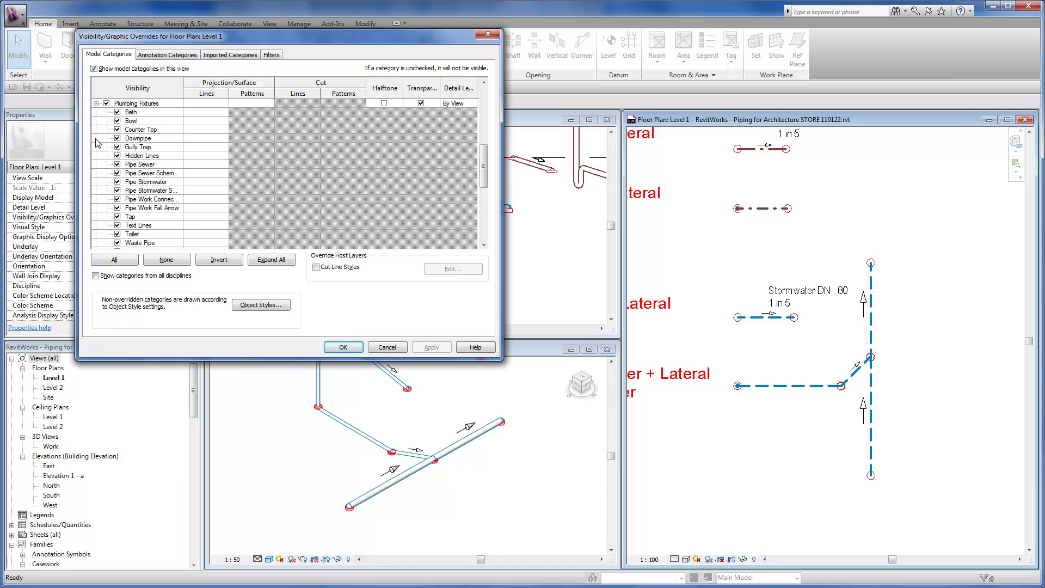
click(117, 199)
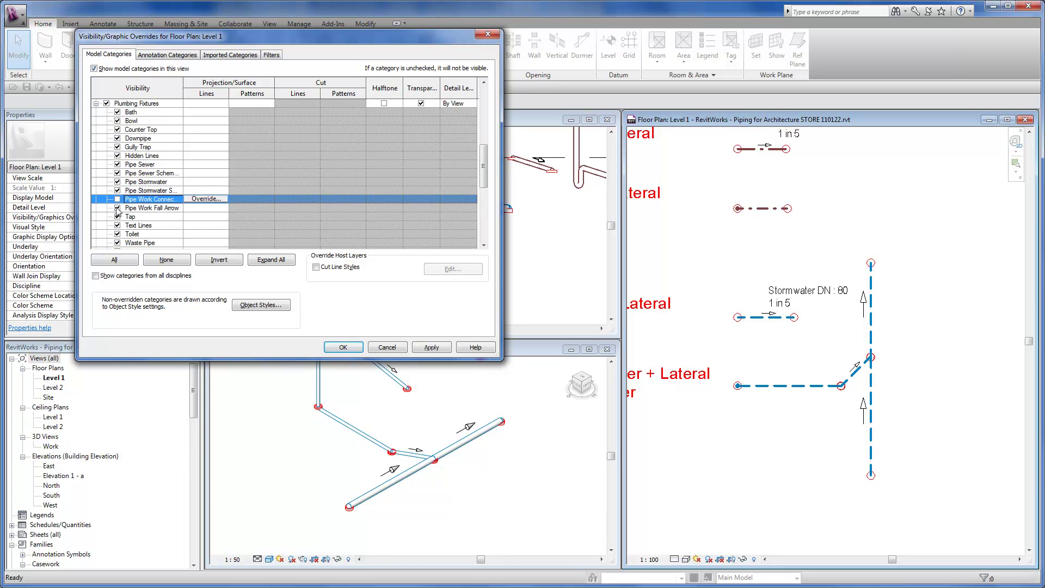
click(117, 208)
click(342, 346)
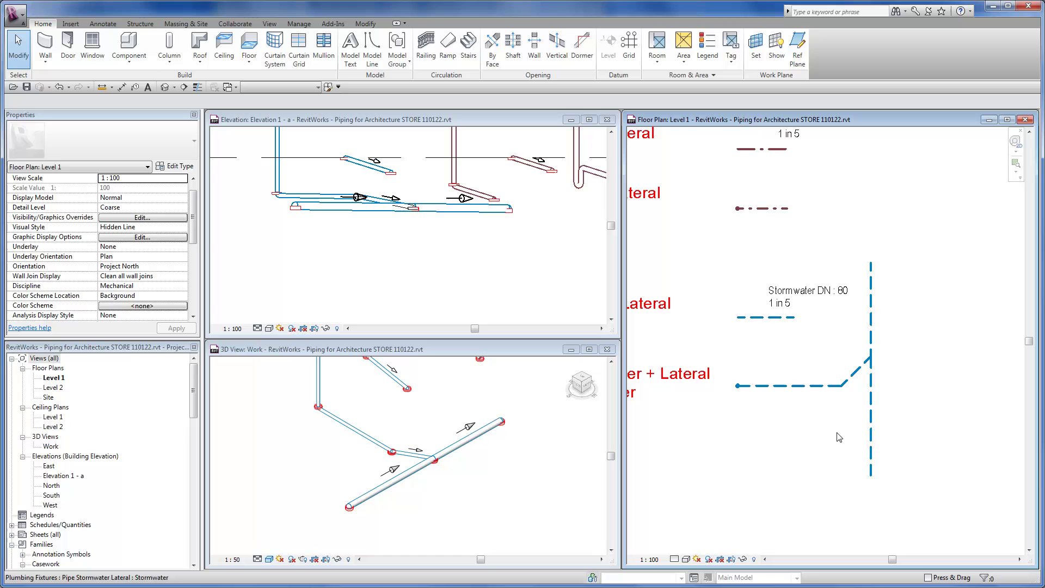
Start placing tags like the existing Stormwater DN 80 tag, with Free End leaders
click(811, 311)
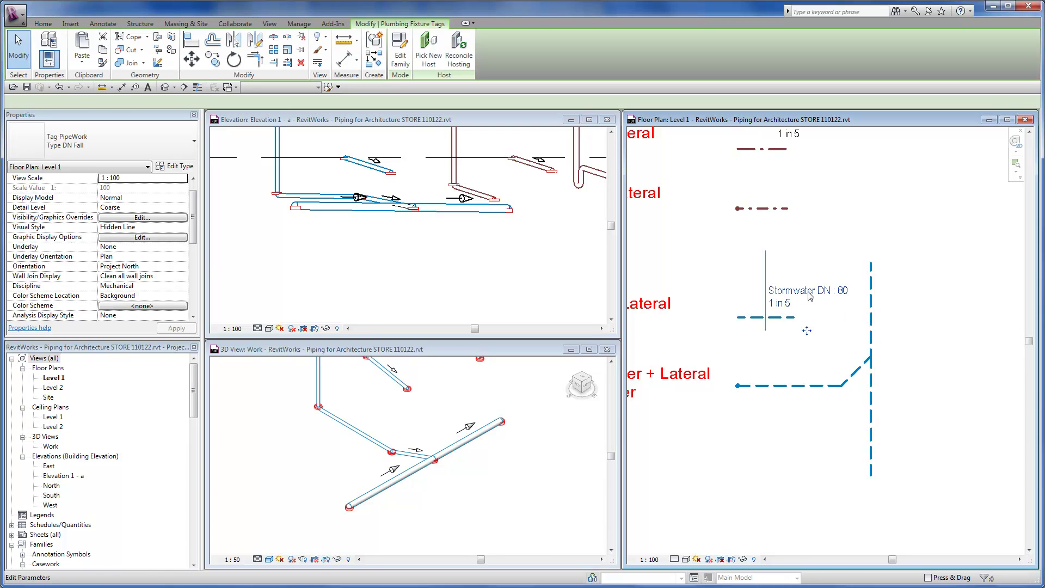
right_click(811, 311)
click(844, 372)
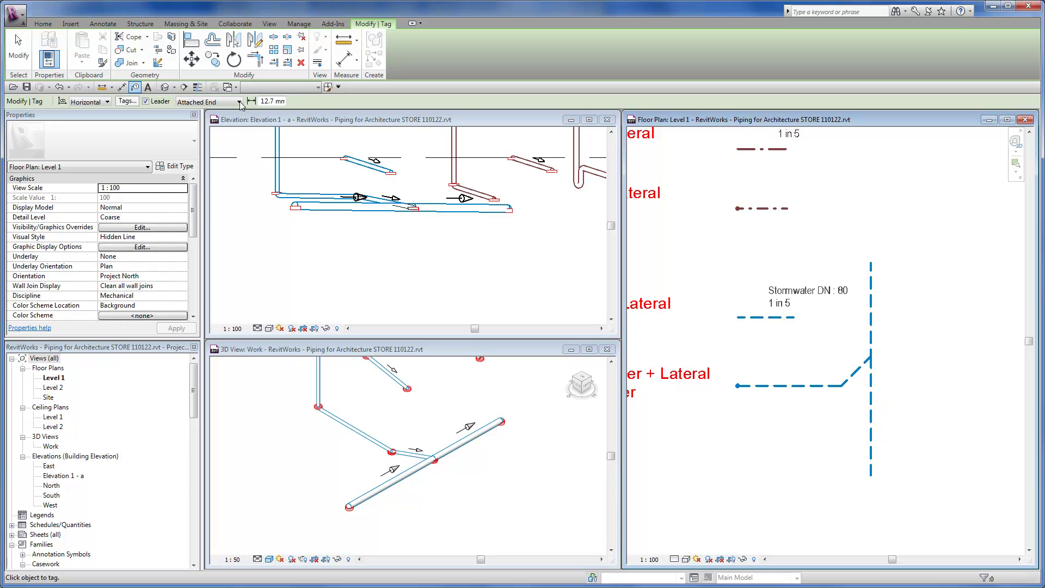
click(238, 101)
click(193, 122)
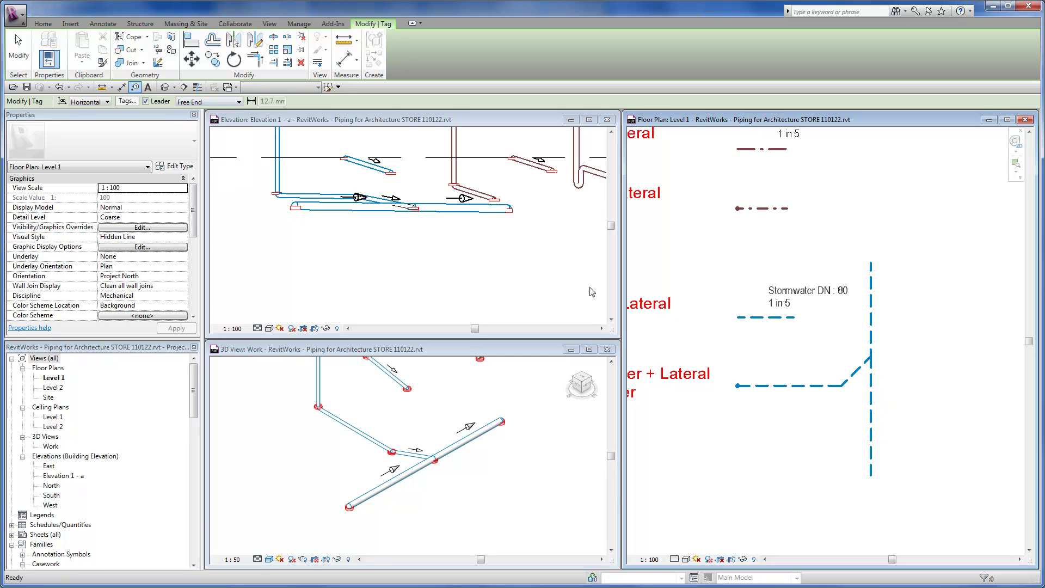
Tag the vertical pipe (DN 150) and the lower lateral pipe (DN 80) in the plan
click(872, 315)
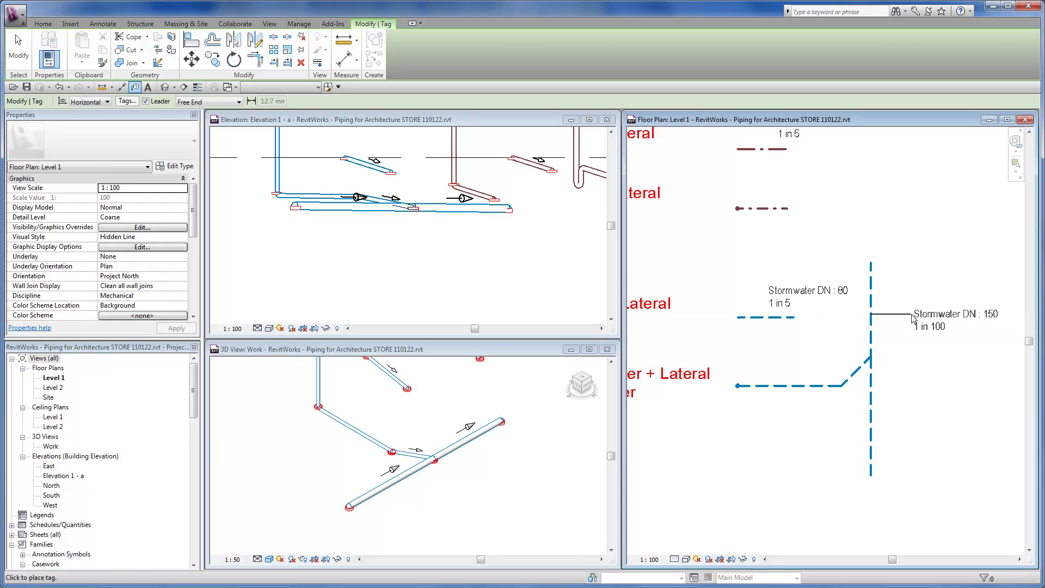
click(914, 317)
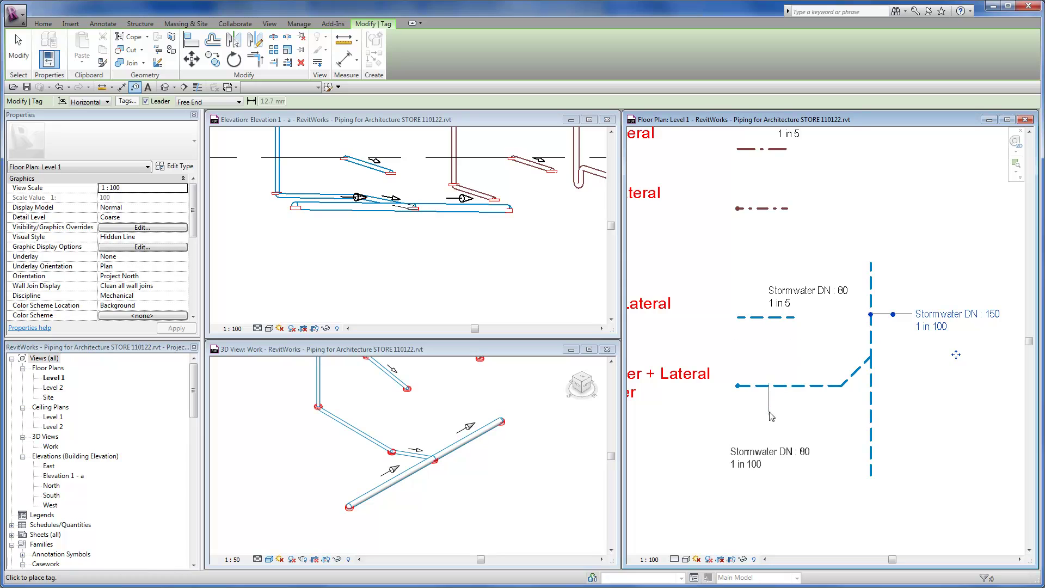
click(770, 388)
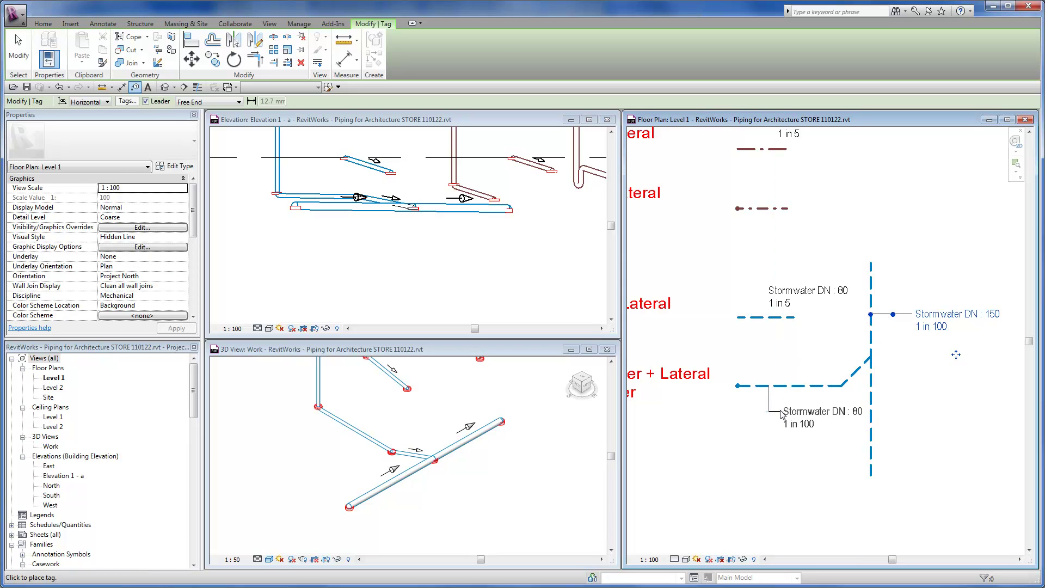
click(781, 414)
key(Escape)
key(Escape)
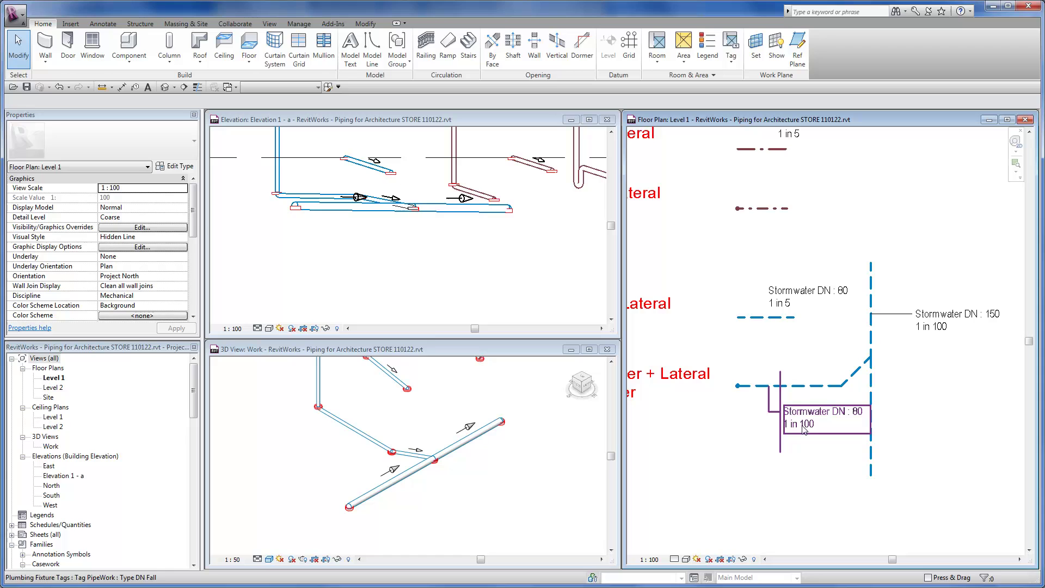